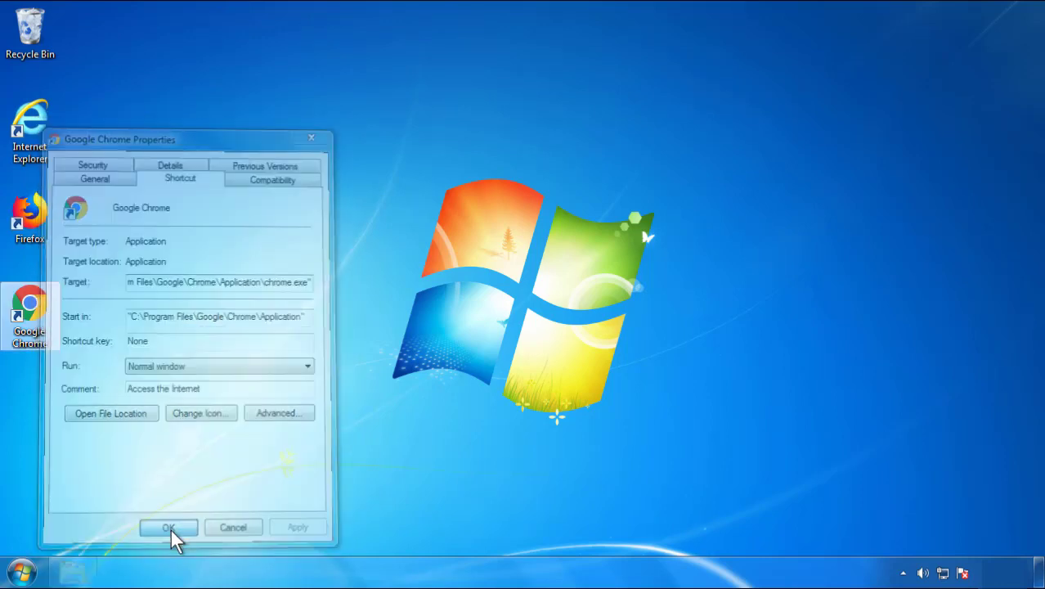
Close the Chrome shortcut's Properties dialog and bring up the Start menu.
{"action": "left_click", "coordinate": [21, 572]}
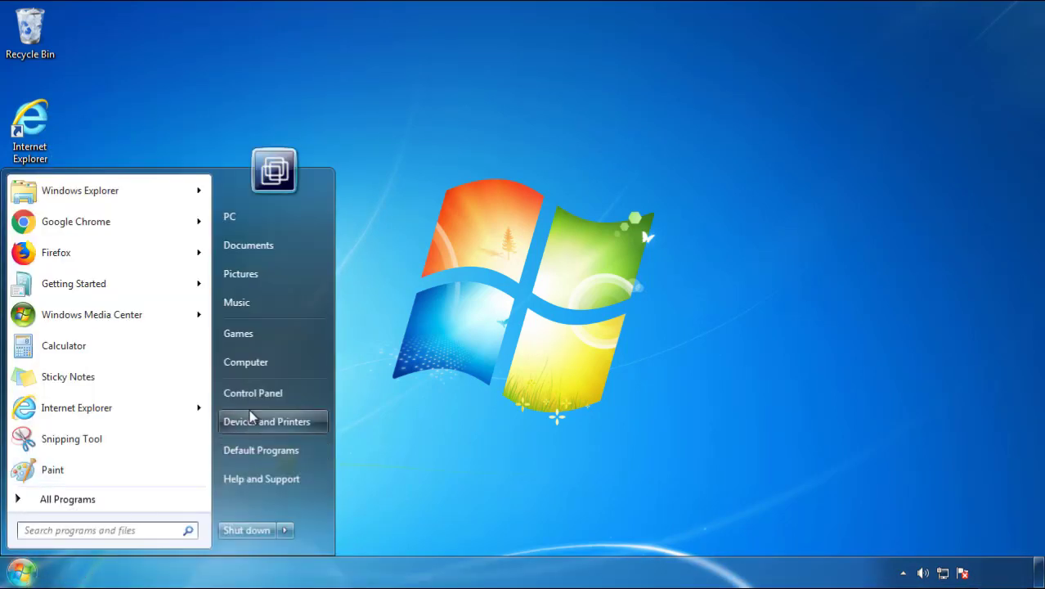
Uninstall SearchMine 2.00 from Programs and Features, sorted newest first by install date, then close it.
{"action": "left_click", "coordinate": [261, 390]}
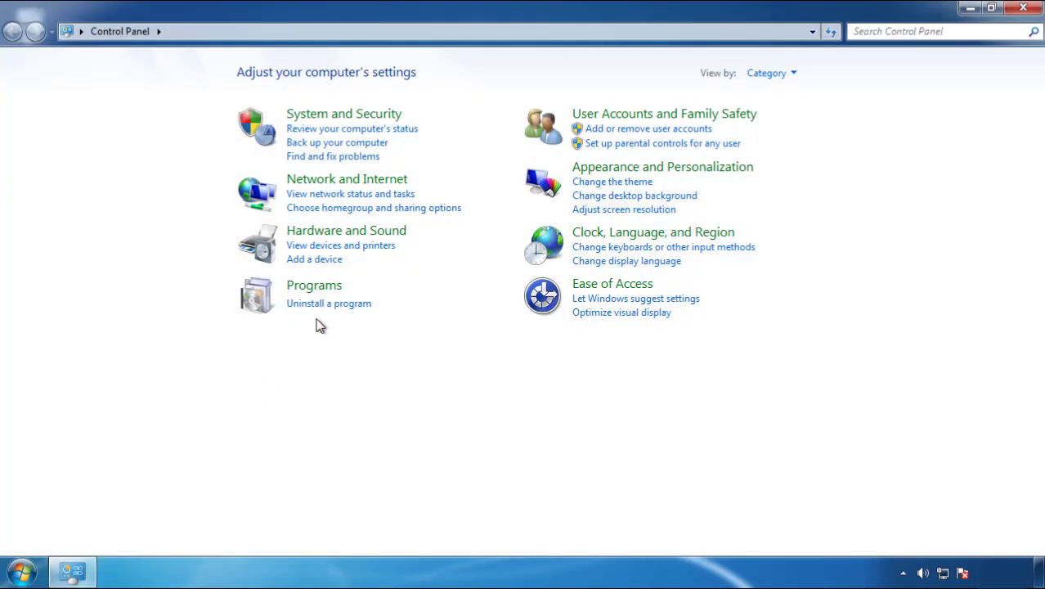
{"action": "left_click", "coordinate": [327, 306]}
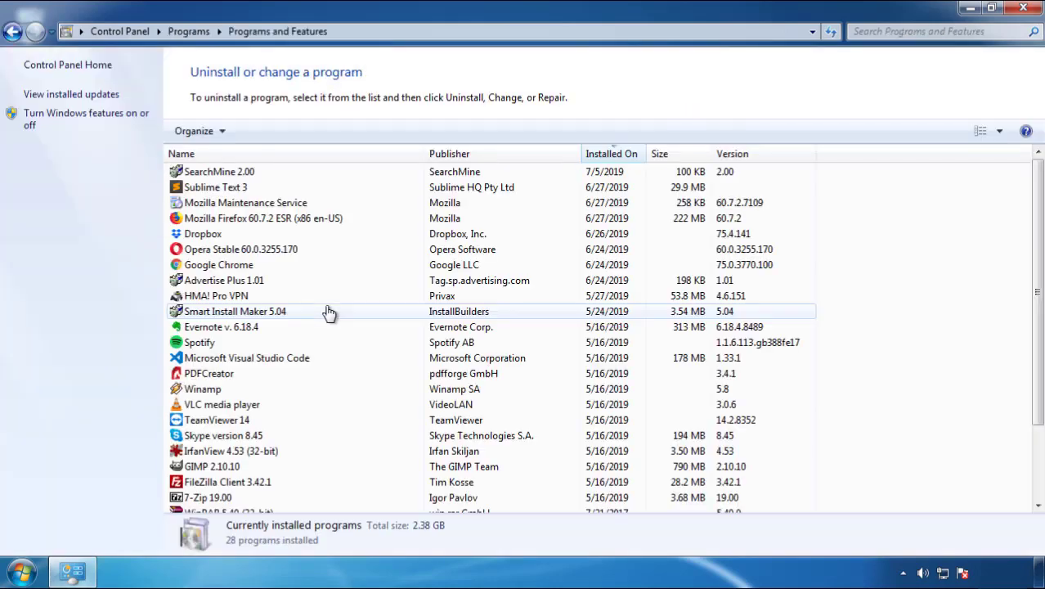
{"action": "left_click", "coordinate": [612, 155]}
{"action": "left_click", "coordinate": [608, 157]}
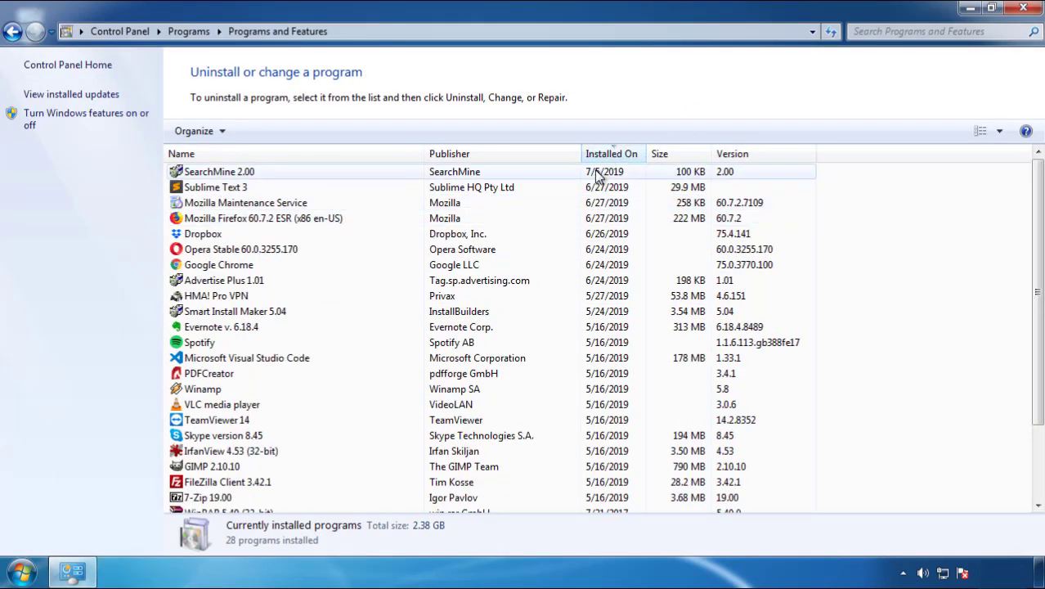
{"action": "left_click", "coordinate": [221, 177]}
{"action": "left_click", "coordinate": [260, 131]}
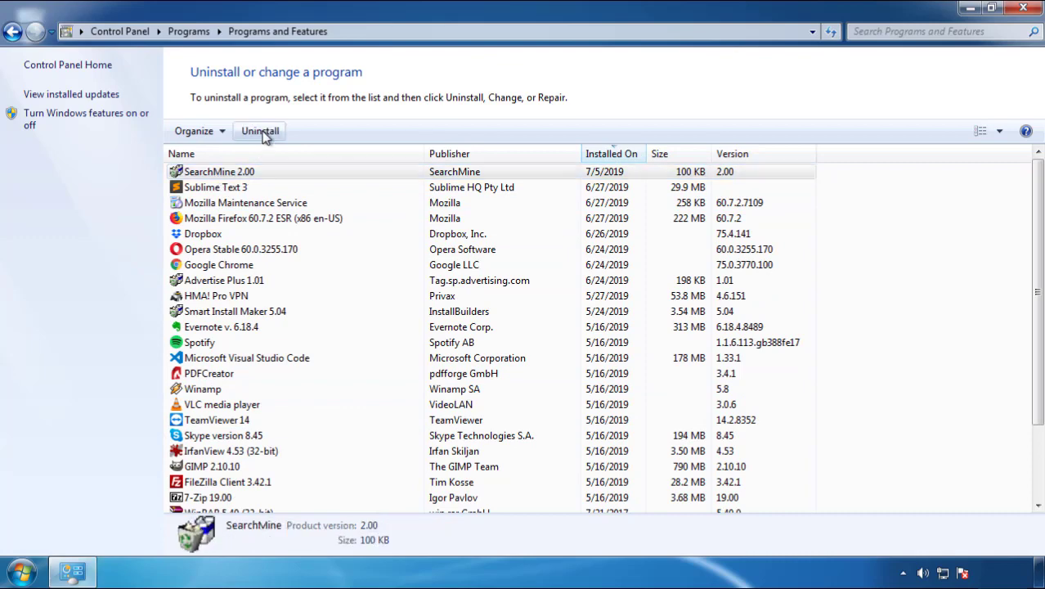
{"action": "left_click", "coordinate": [607, 433]}
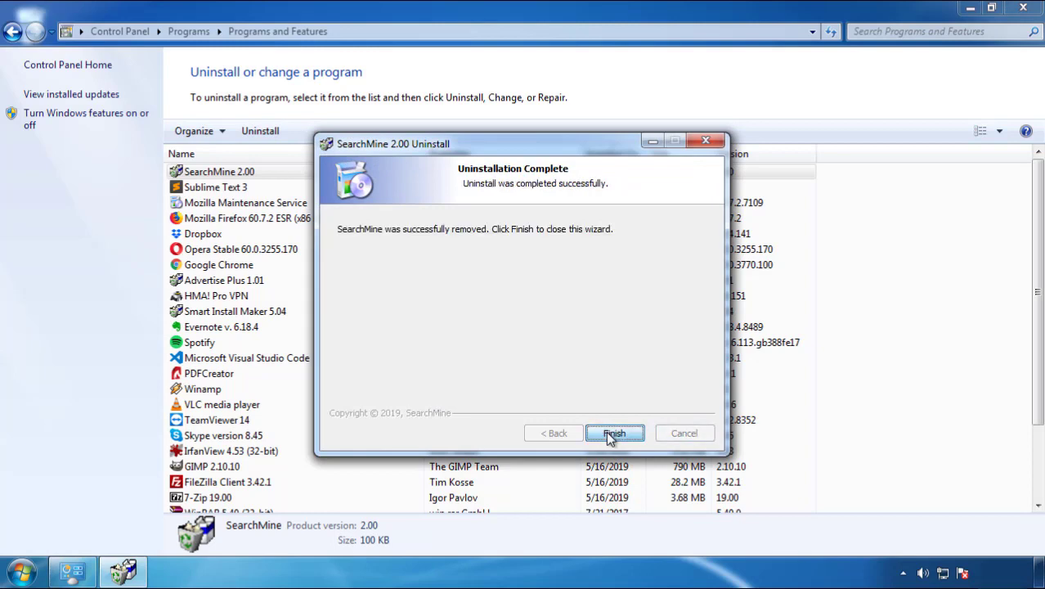
{"action": "left_click", "coordinate": [608, 433]}
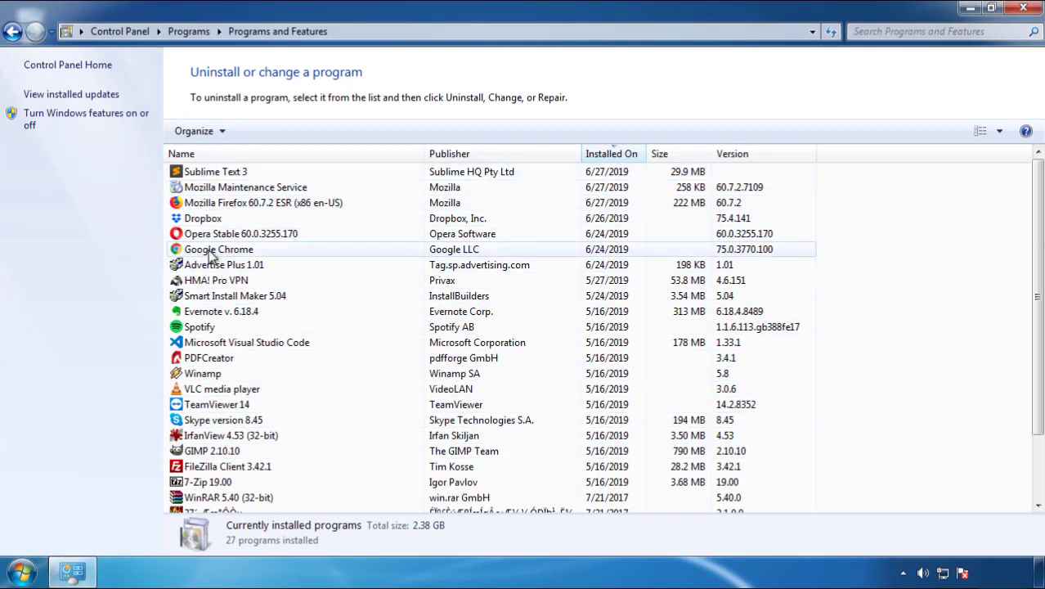
{"action": "left_click", "coordinate": [1024, 10]}
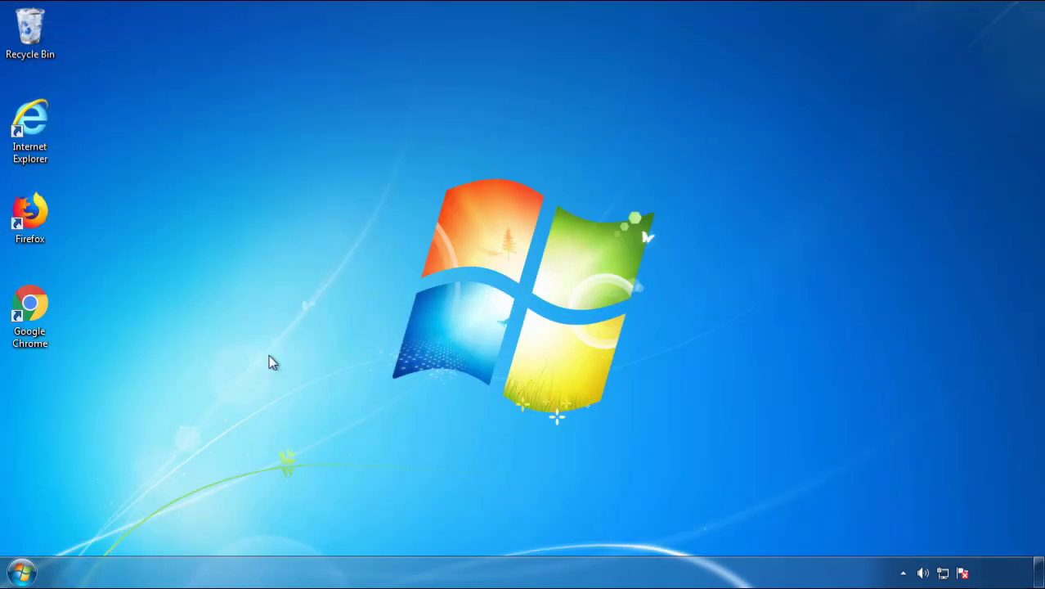
Restart Windows and boot into Safe Mode from the Advanced Boot Options.
{"action": "left_click", "coordinate": [19, 574]}
{"action": "mouse_move", "coordinate": [283, 531]}
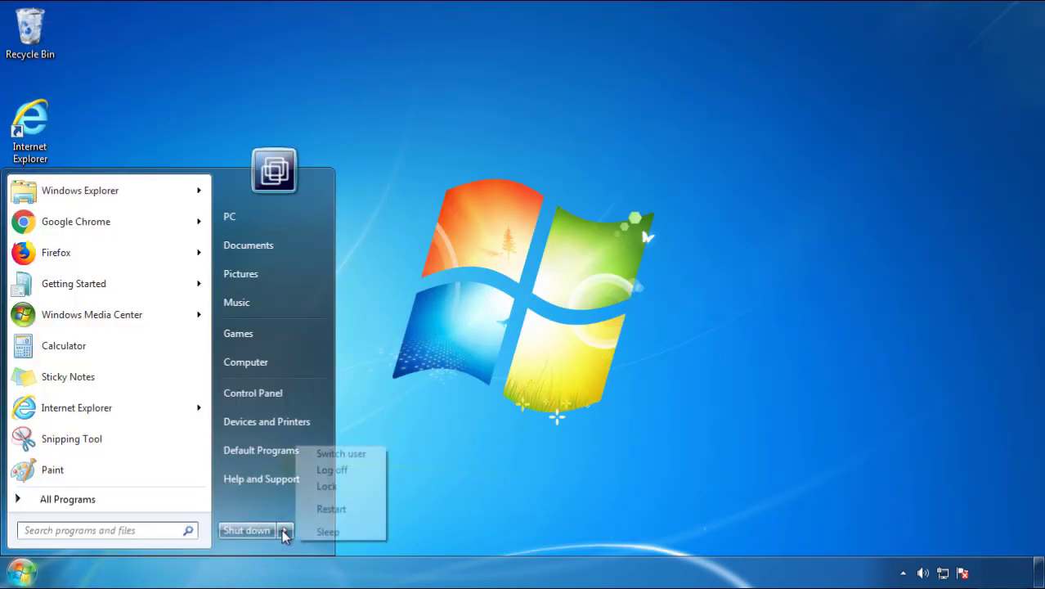
{"action": "left_click", "coordinate": [546, 447]}
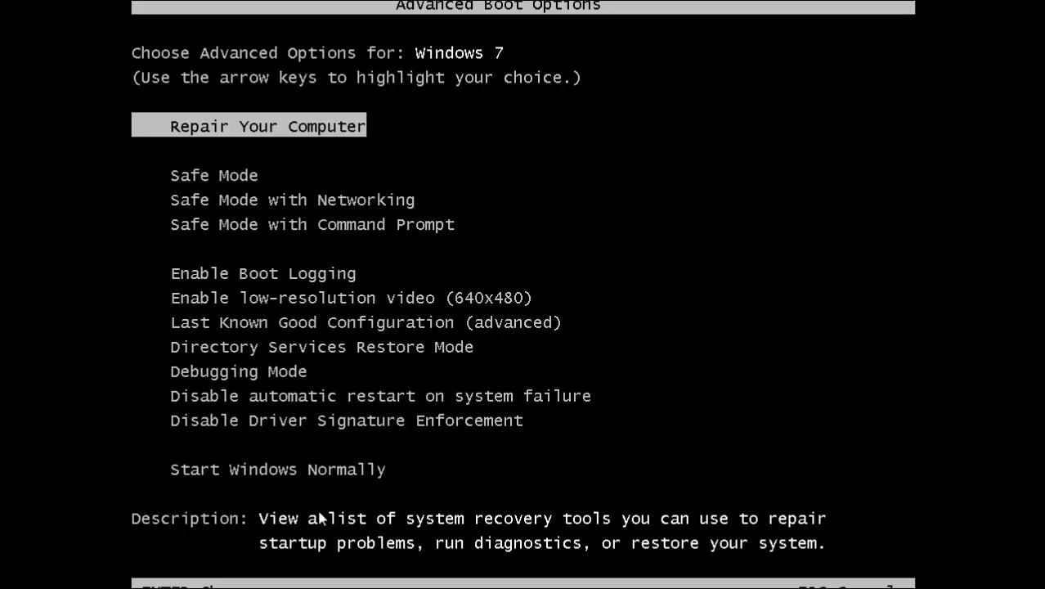
{"action": "key", "text": "Down"}
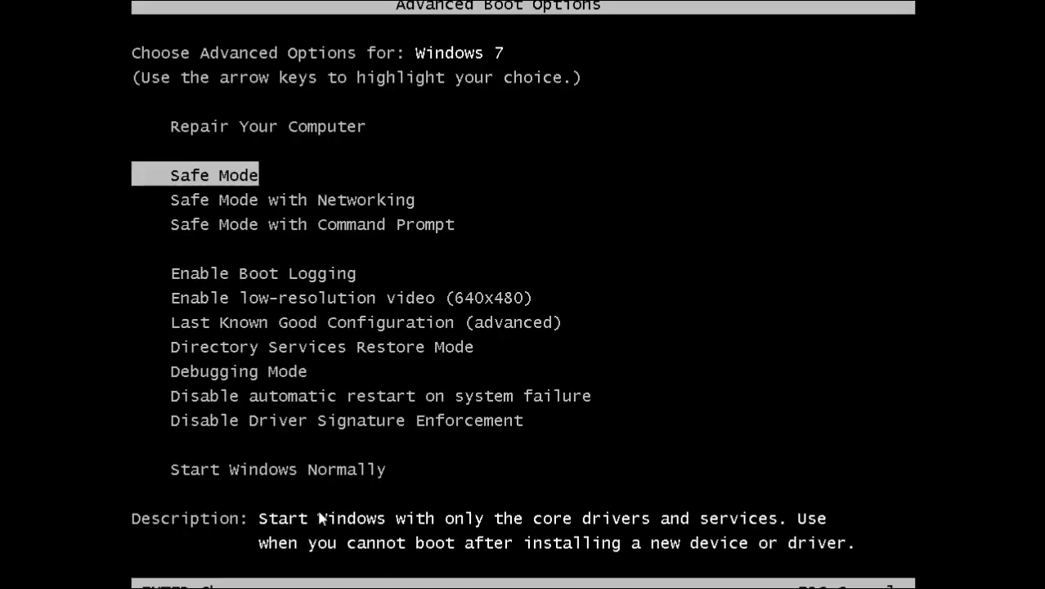
{"action": "key", "text": "Return"}
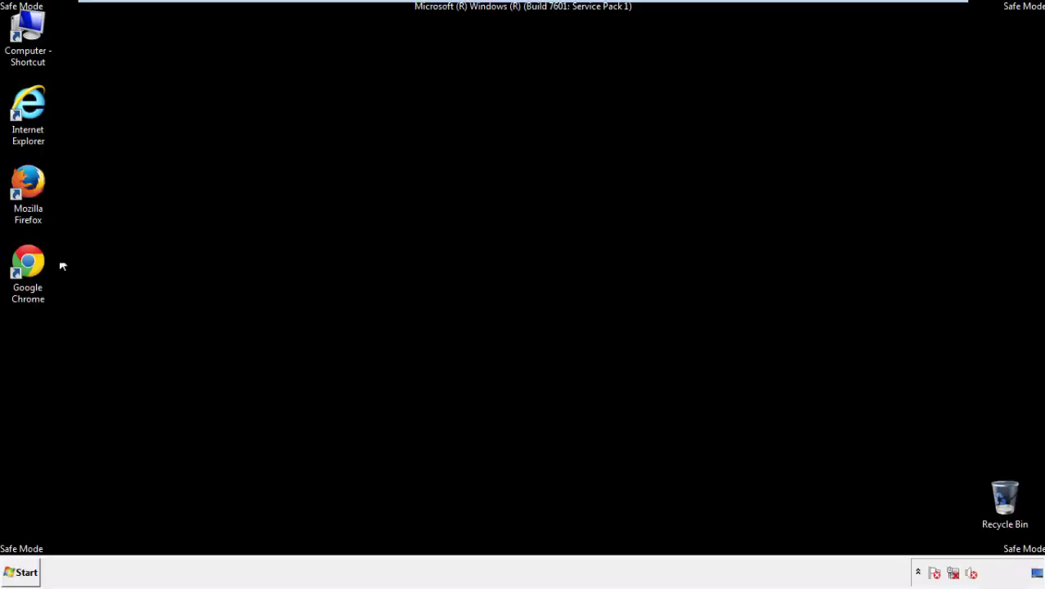
Launch Firefox, decline the default-browser prompt, and toggle the menu bar off and back on.
{"action": "double_click", "coordinate": [37, 191]}
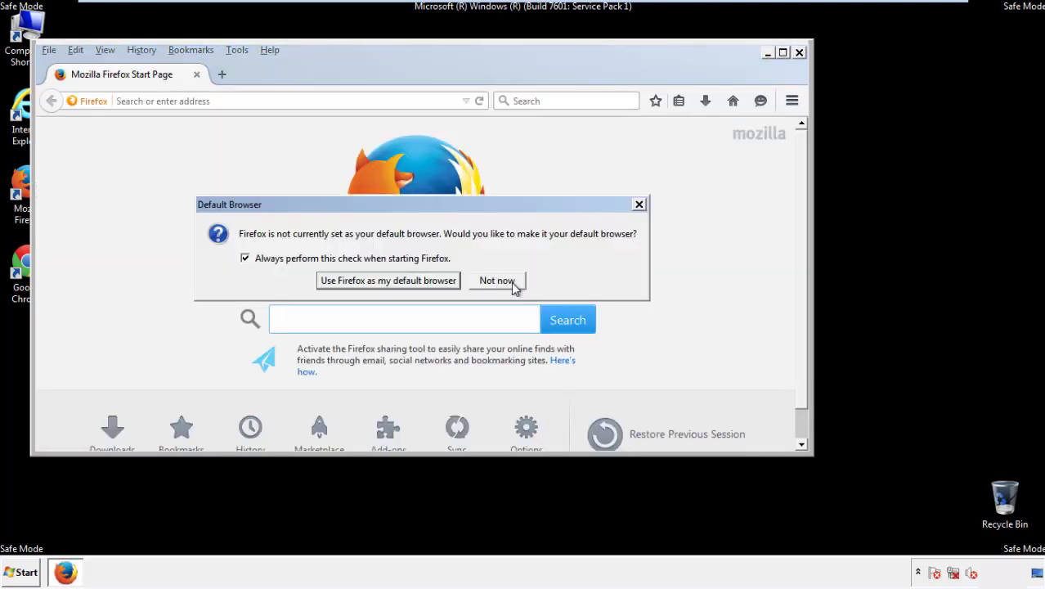
{"action": "left_click", "coordinate": [499, 281]}
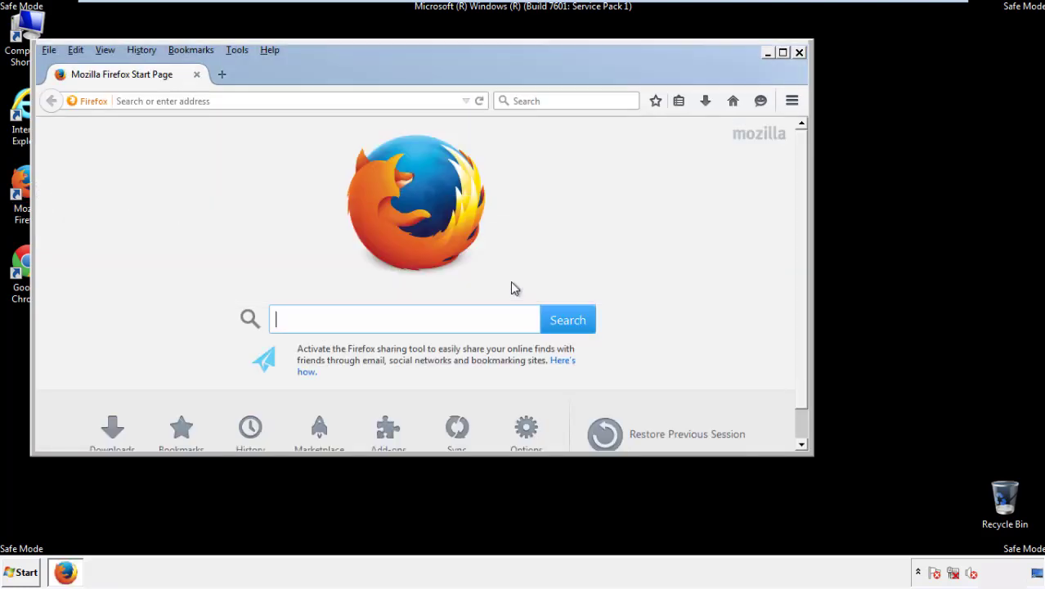
{"action": "right_click", "coordinate": [321, 70]}
{"action": "left_click", "coordinate": [352, 124]}
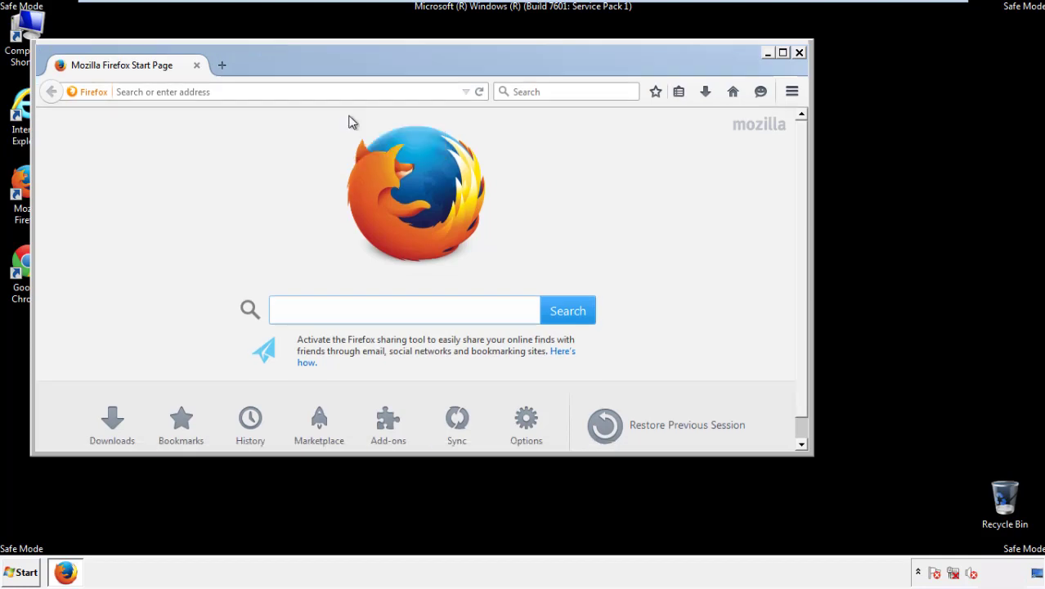
{"action": "right_click", "coordinate": [330, 68]}
{"action": "left_click", "coordinate": [343, 129]}
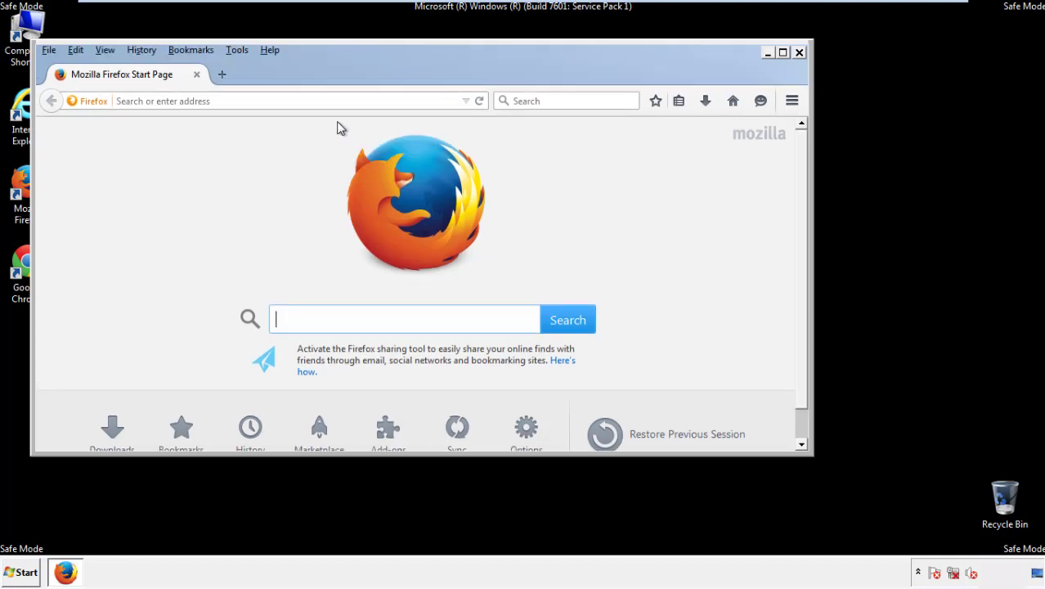
Clear Firefox's recent history for time range Everything with all data types, including offline data and site preferences.
{"action": "left_click", "coordinate": [144, 51]}
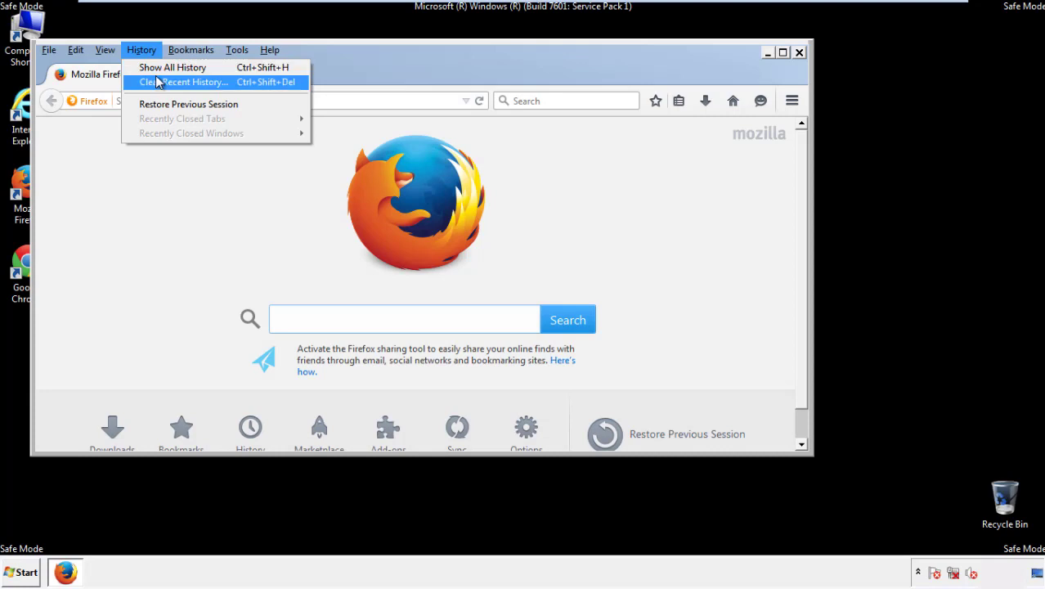
{"action": "left_click", "coordinate": [158, 81]}
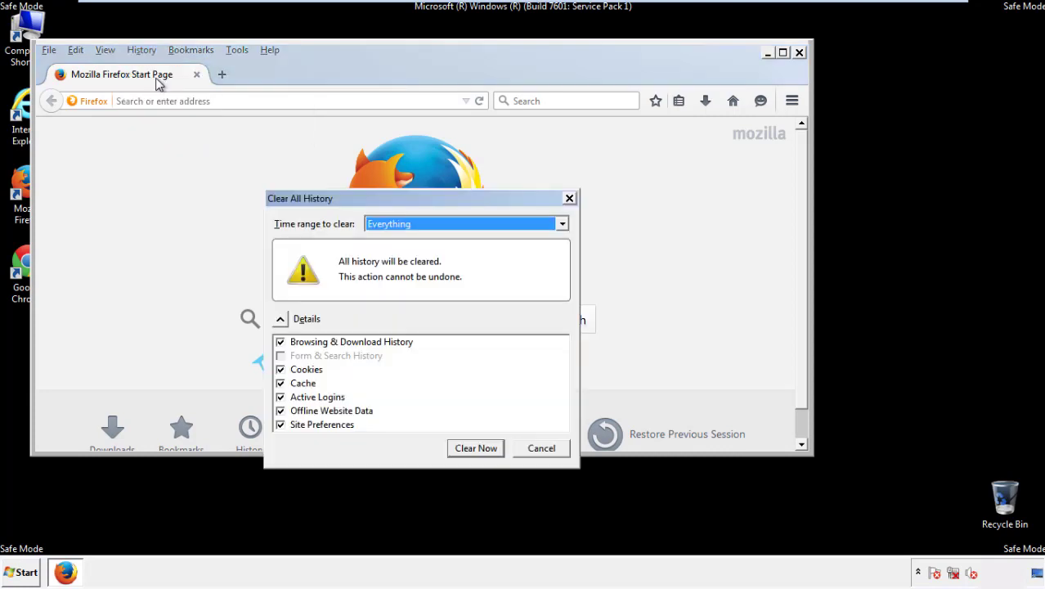
{"action": "left_click", "coordinate": [384, 224]}
{"action": "left_click", "coordinate": [392, 306]}
{"action": "left_click", "coordinate": [280, 411]}
{"action": "left_click", "coordinate": [280, 411]}
{"action": "left_click", "coordinate": [281, 425]}
{"action": "left_click", "coordinate": [280, 425]}
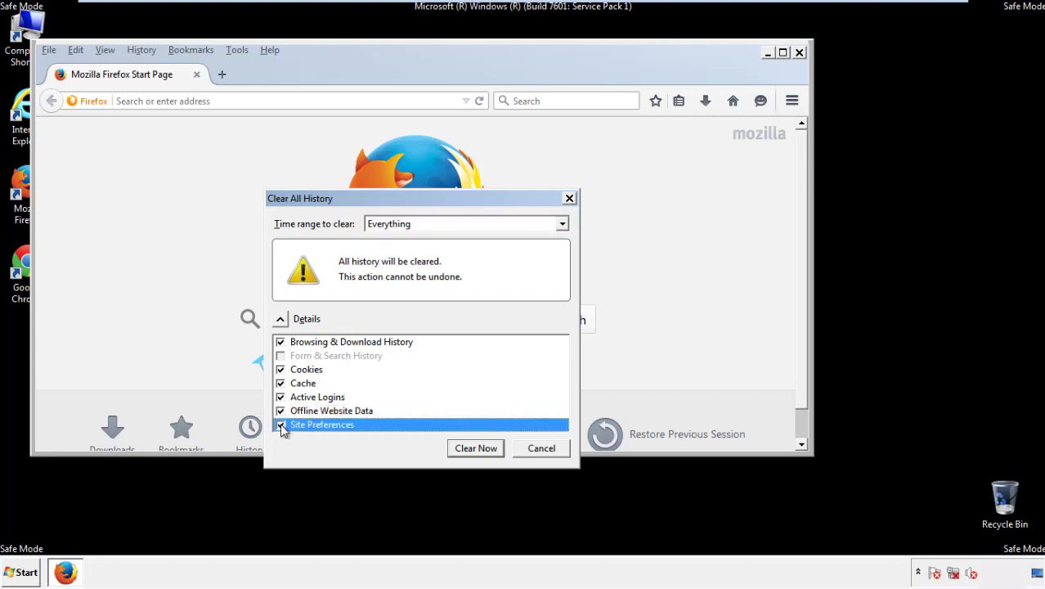
{"action": "left_click", "coordinate": [474, 448]}
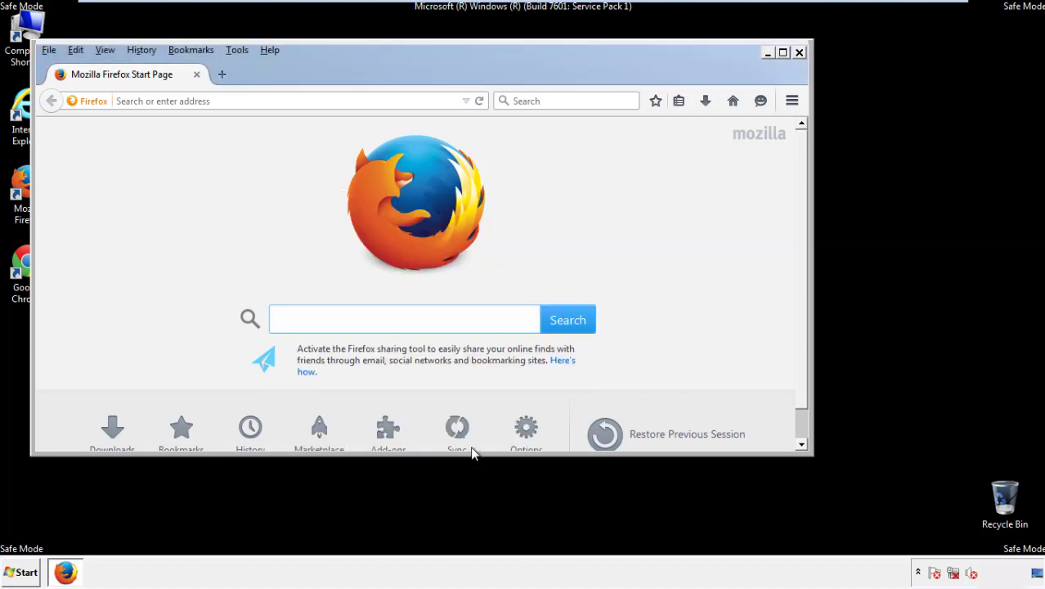
Refresh Firefox to defaults via Troubleshooting Information, close it, and launch Google Chrome.
{"action": "left_click", "coordinate": [269, 50]}
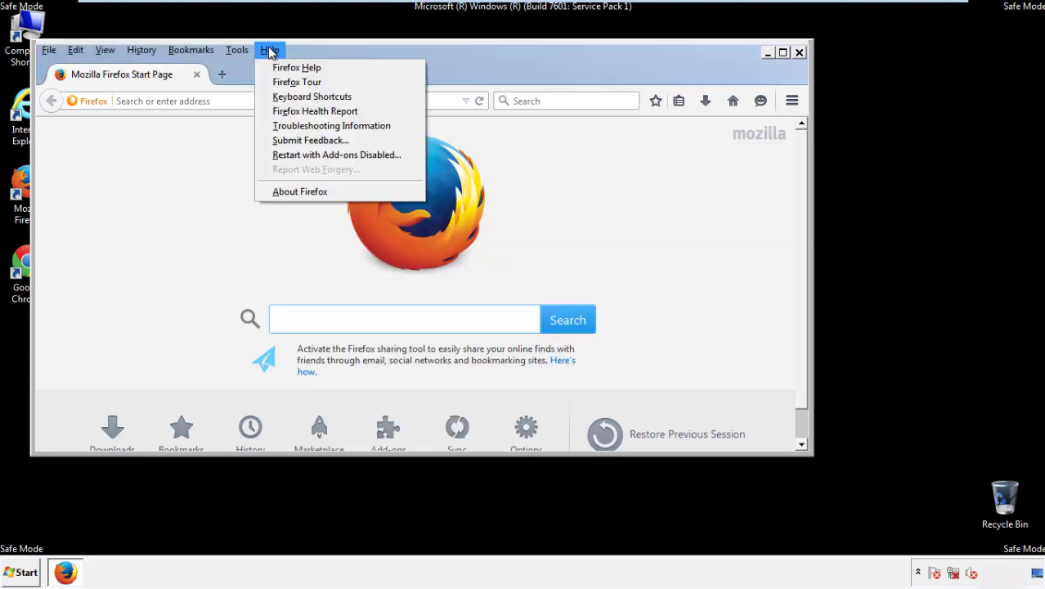
{"action": "left_click", "coordinate": [303, 126]}
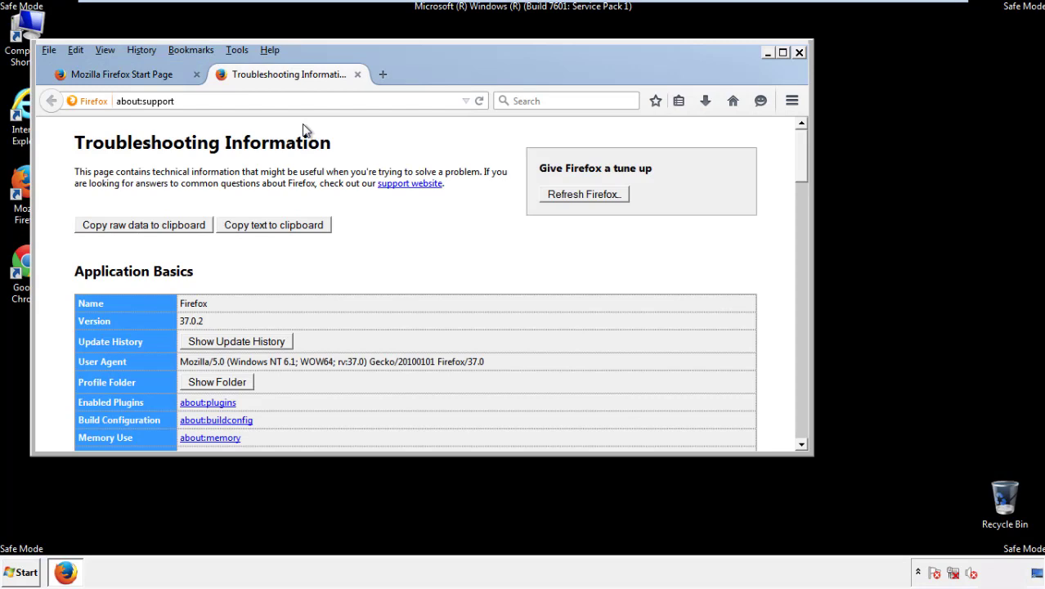
{"action": "left_click", "coordinate": [583, 194]}
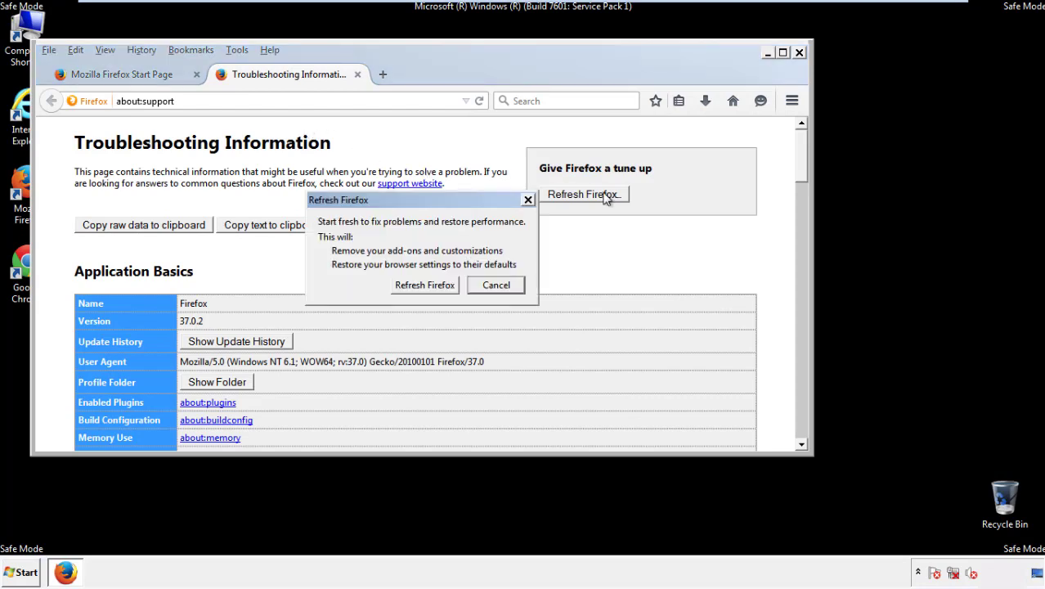
{"action": "left_click", "coordinate": [424, 284]}
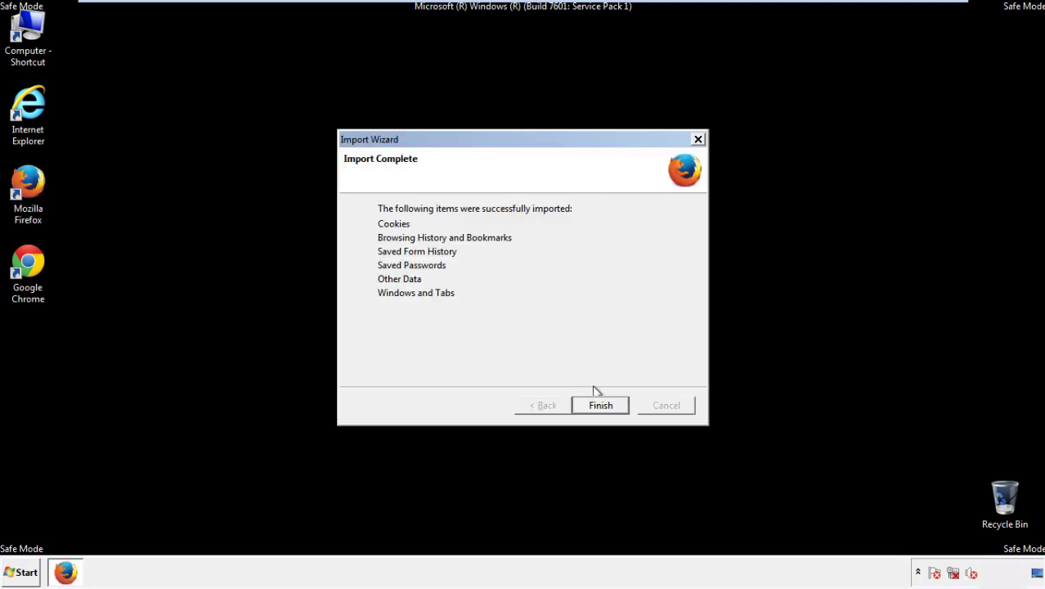
{"action": "left_click", "coordinate": [601, 405]}
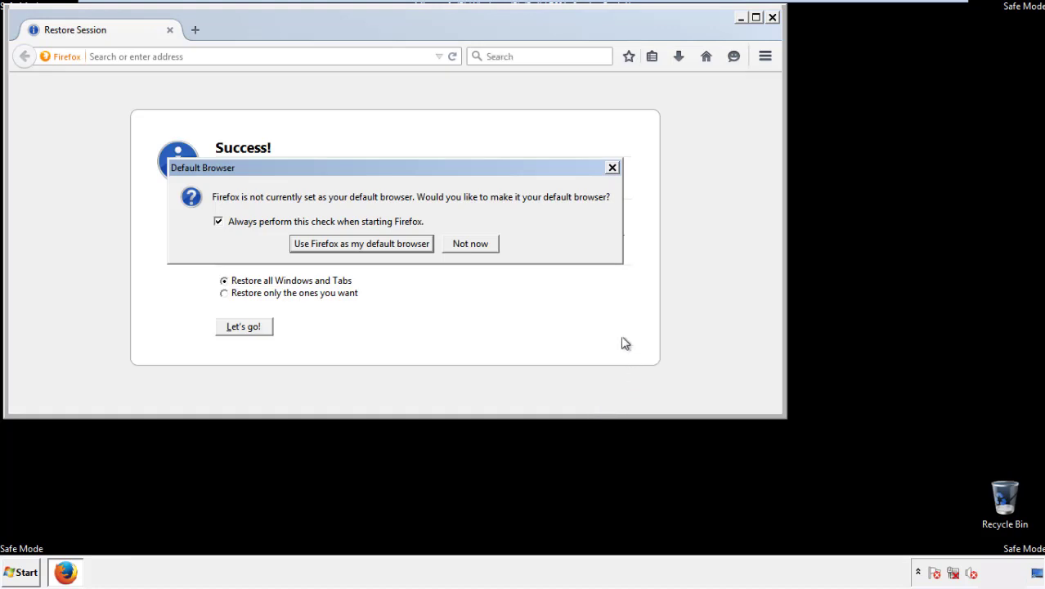
{"action": "left_click", "coordinate": [471, 246]}
{"action": "left_click", "coordinate": [771, 17]}
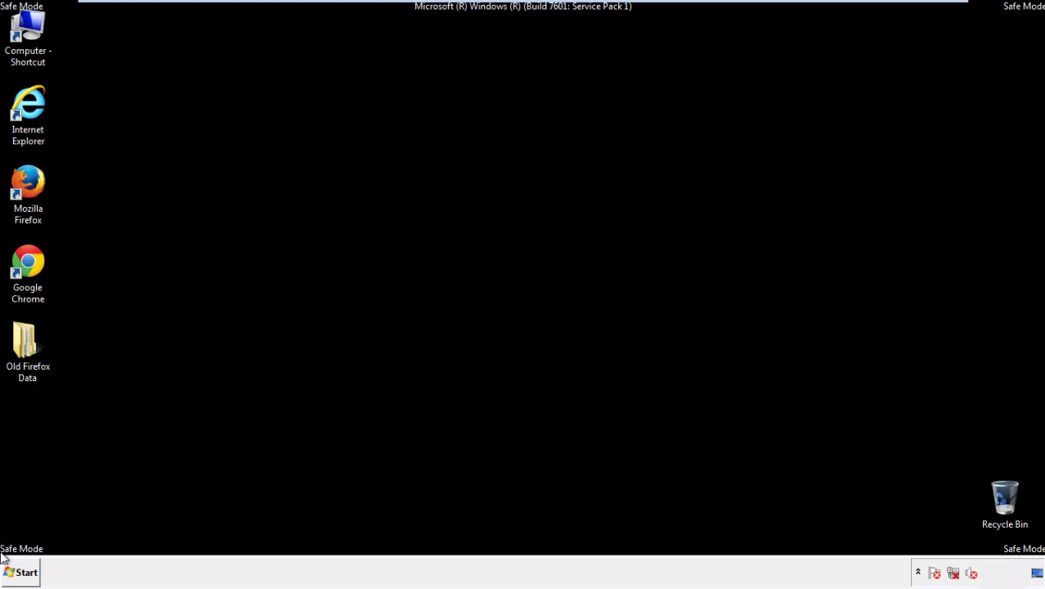
{"action": "left_click", "coordinate": [26, 260]}
{"action": "double_click", "coordinate": [26, 260]}
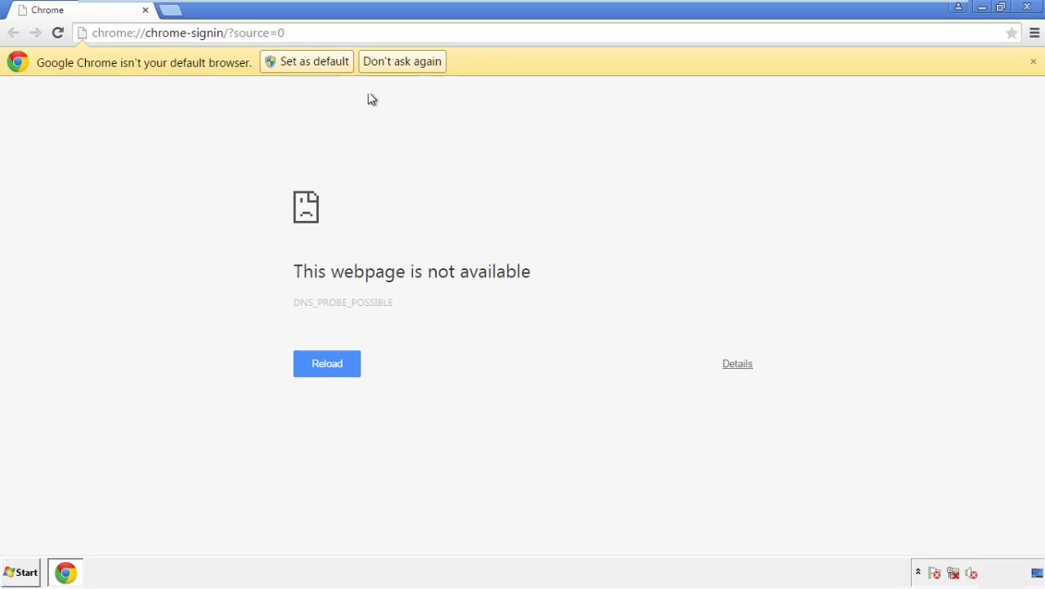
Stop Chrome's default-browser prompt for good and reach Clear browsing data via Settings > History.
{"action": "left_click", "coordinate": [420, 63]}
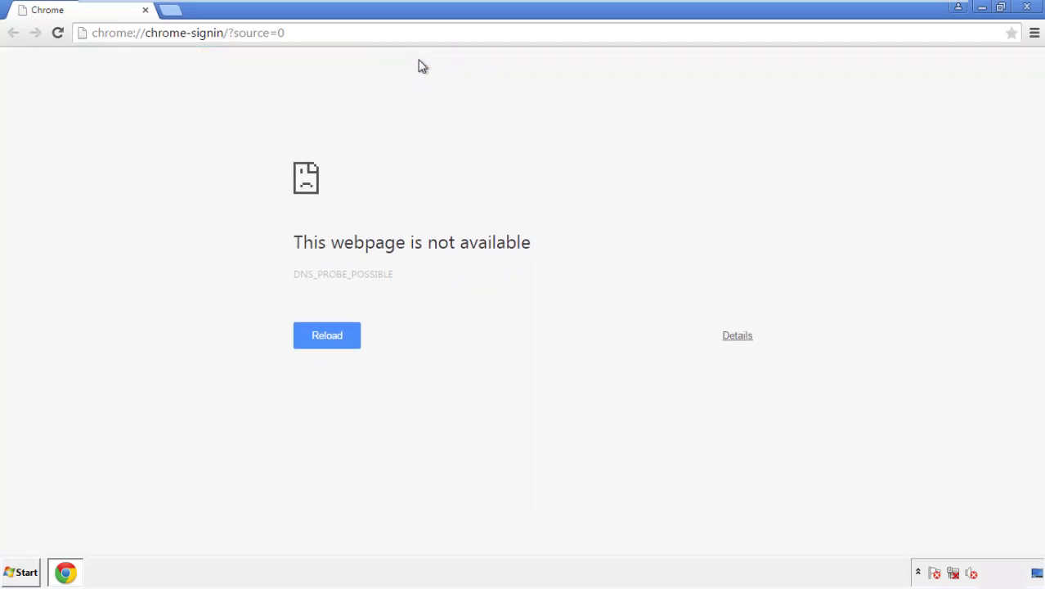
{"action": "left_click", "coordinate": [1034, 35]}
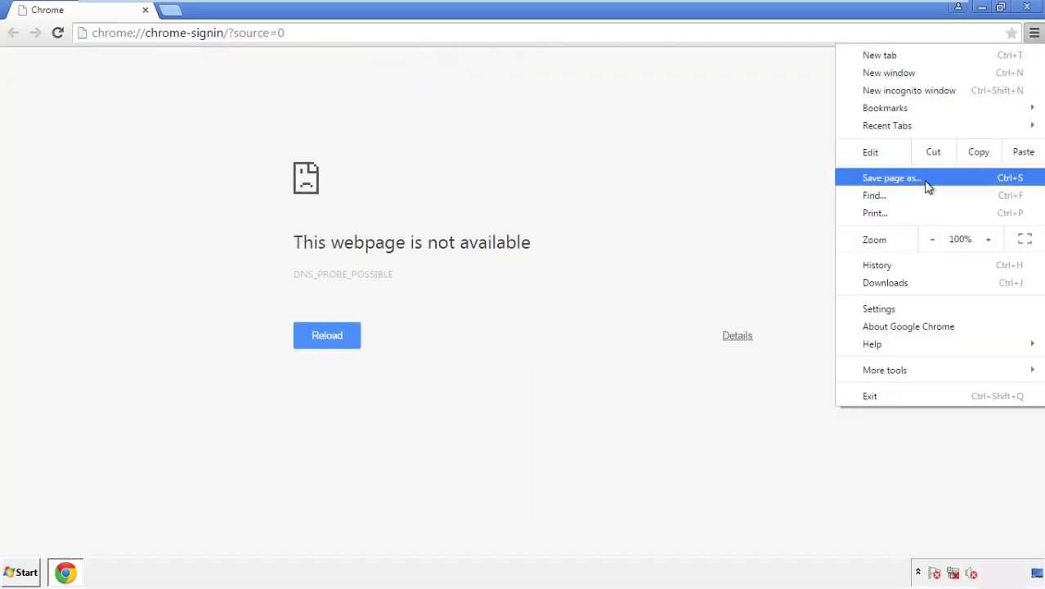
{"action": "left_click", "coordinate": [881, 309]}
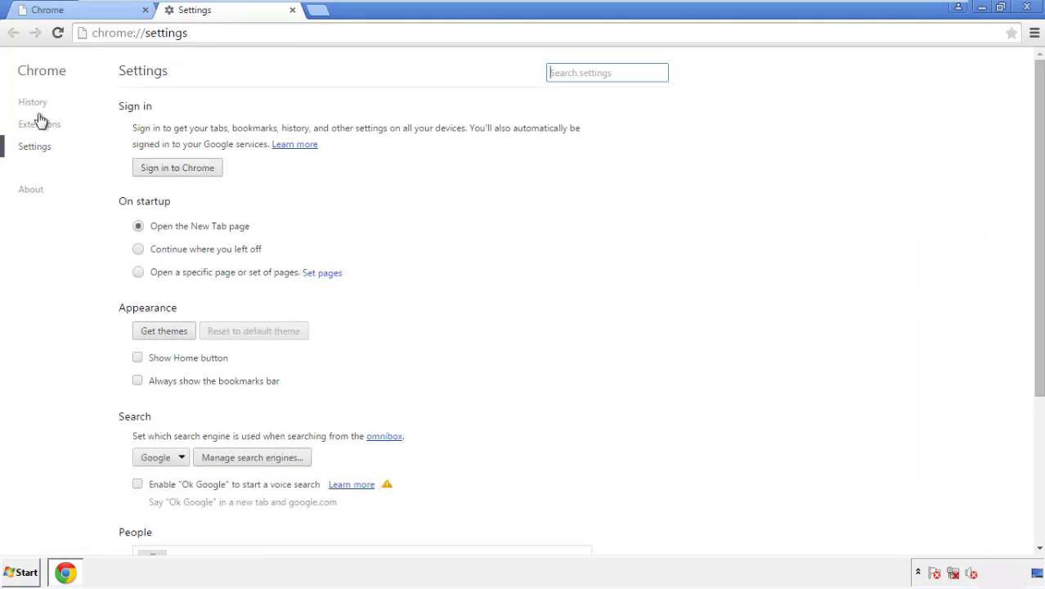
{"action": "left_click", "coordinate": [37, 104]}
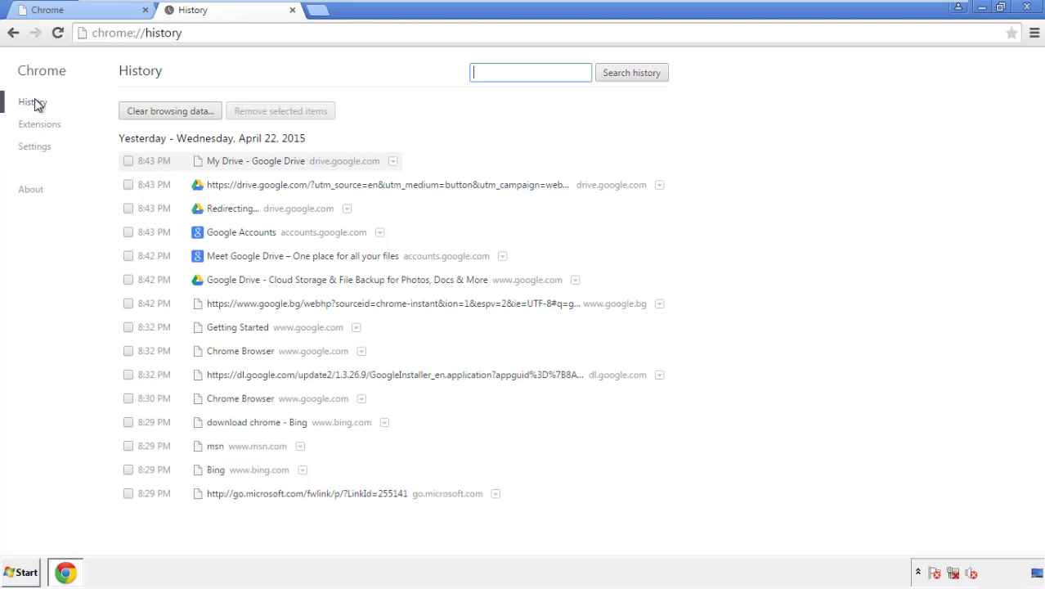
{"action": "left_click", "coordinate": [157, 114]}
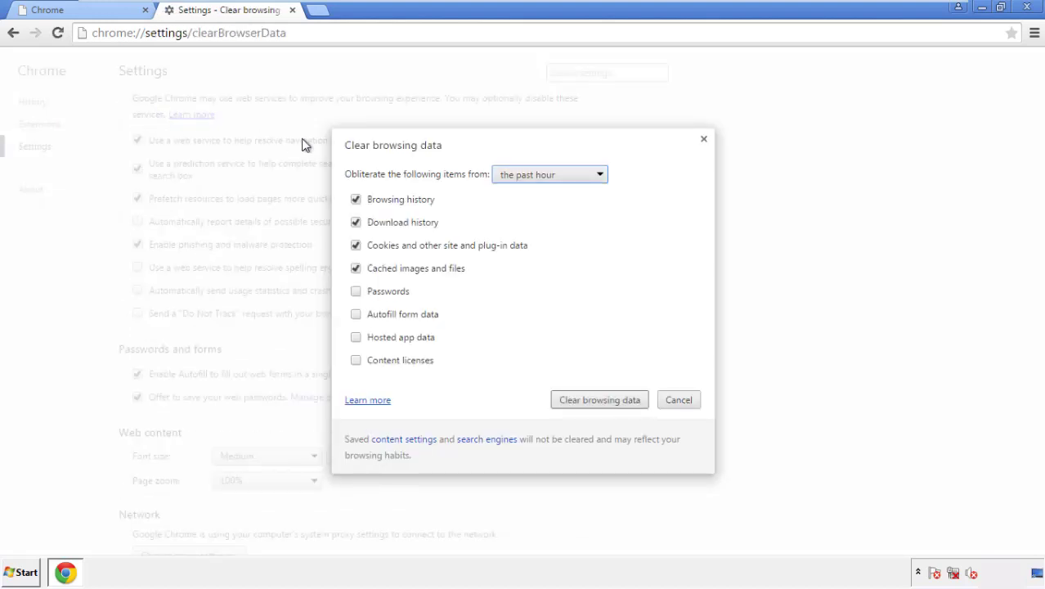
Clear Chrome's browsing data from the beginning of time, adding Autofill form data but not passwords.
{"action": "left_click", "coordinate": [526, 177]}
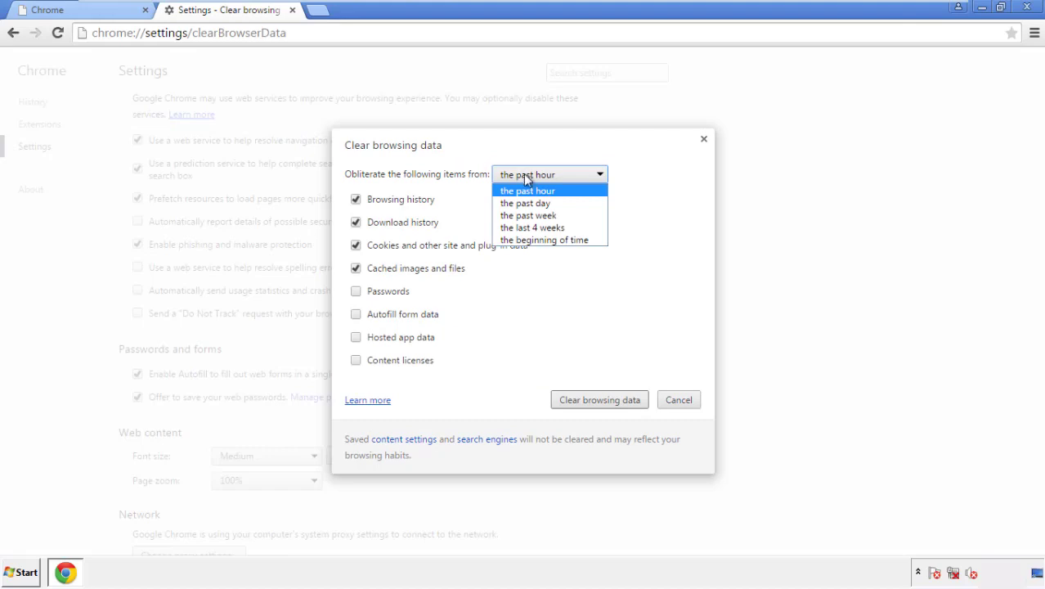
{"action": "left_click", "coordinate": [523, 240]}
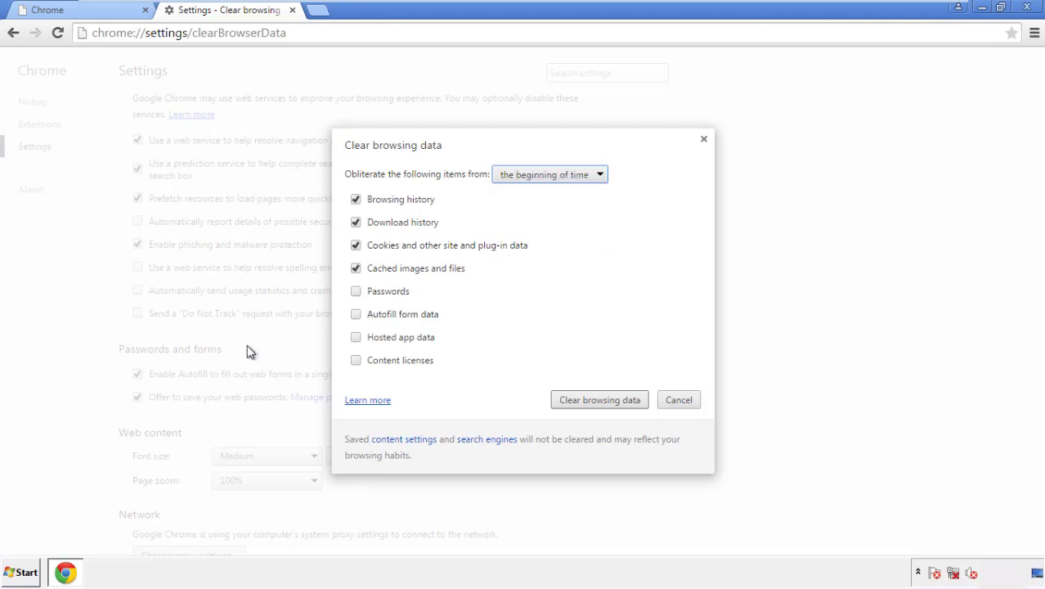
{"action": "left_click", "coordinate": [356, 316]}
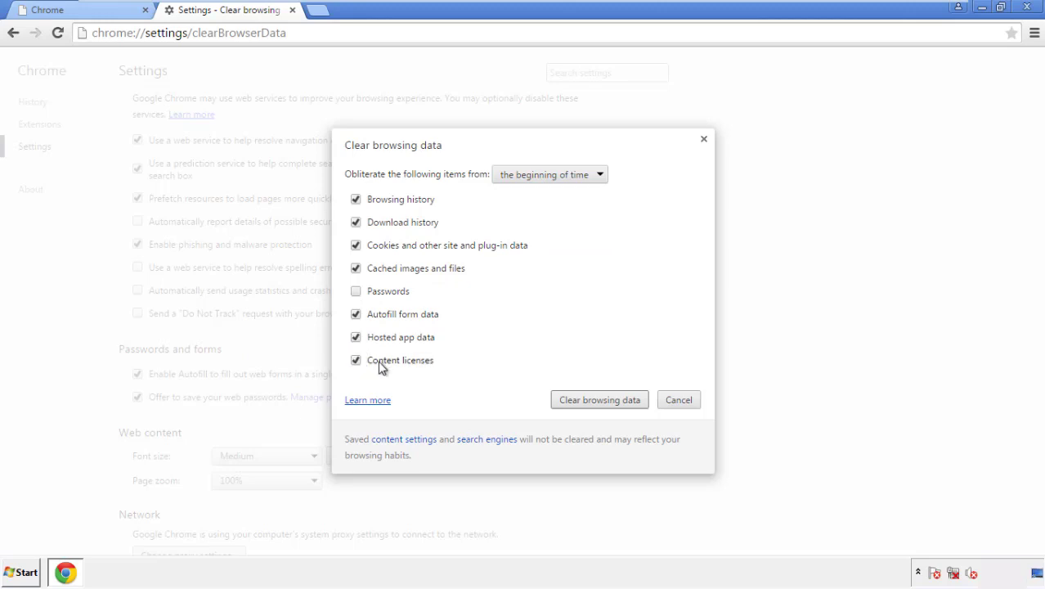
{"action": "left_click", "coordinate": [586, 402]}
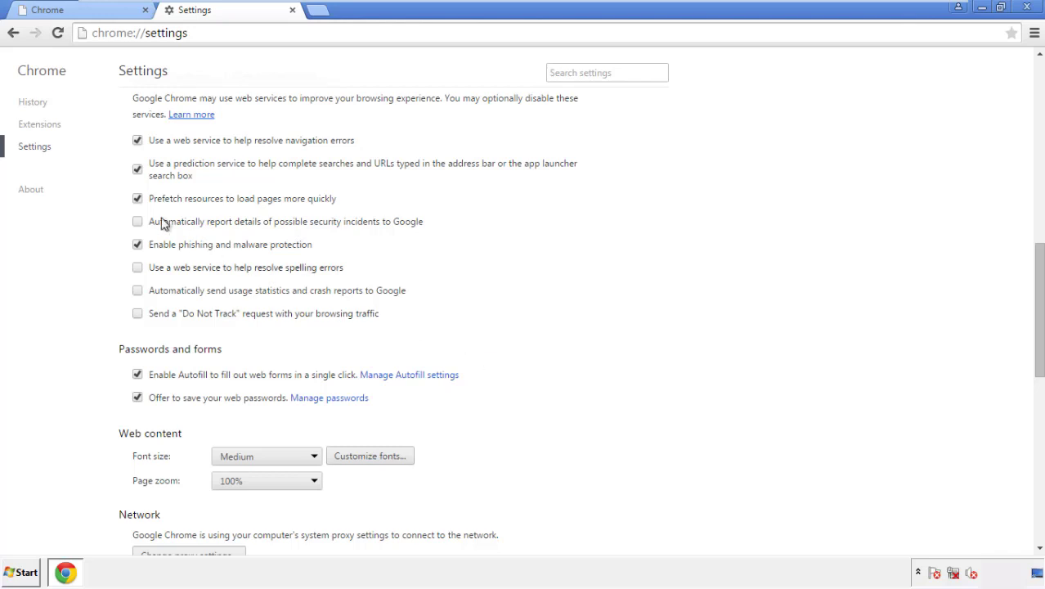
Reset Chrome's settings to their original defaults and close the browser.
{"action": "left_click_drag", "start_coordinate": [1038, 260], "coordinate": [1019, 454]}
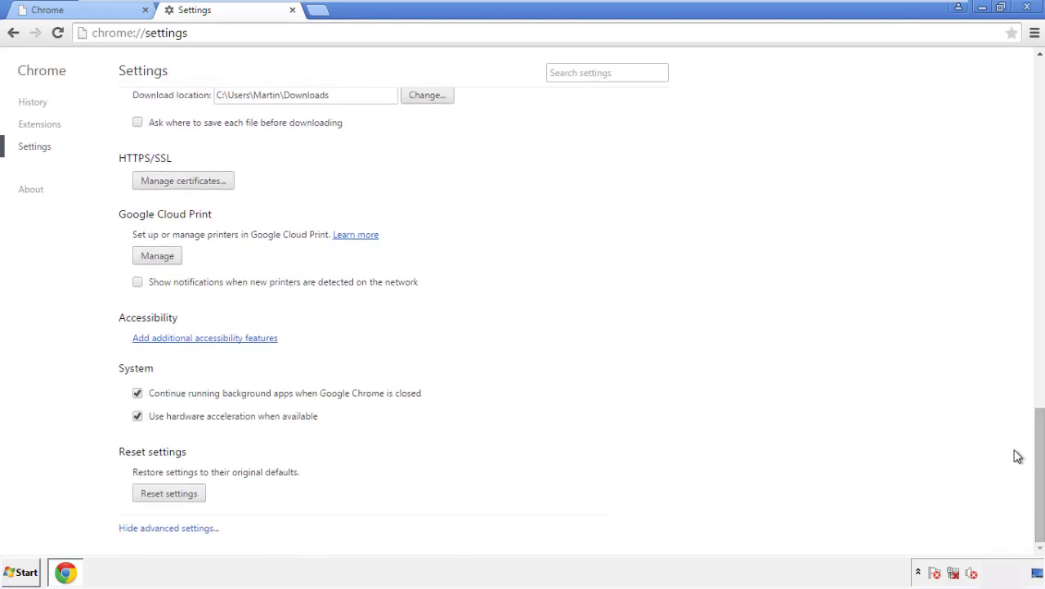
{"action": "left_click", "coordinate": [197, 495]}
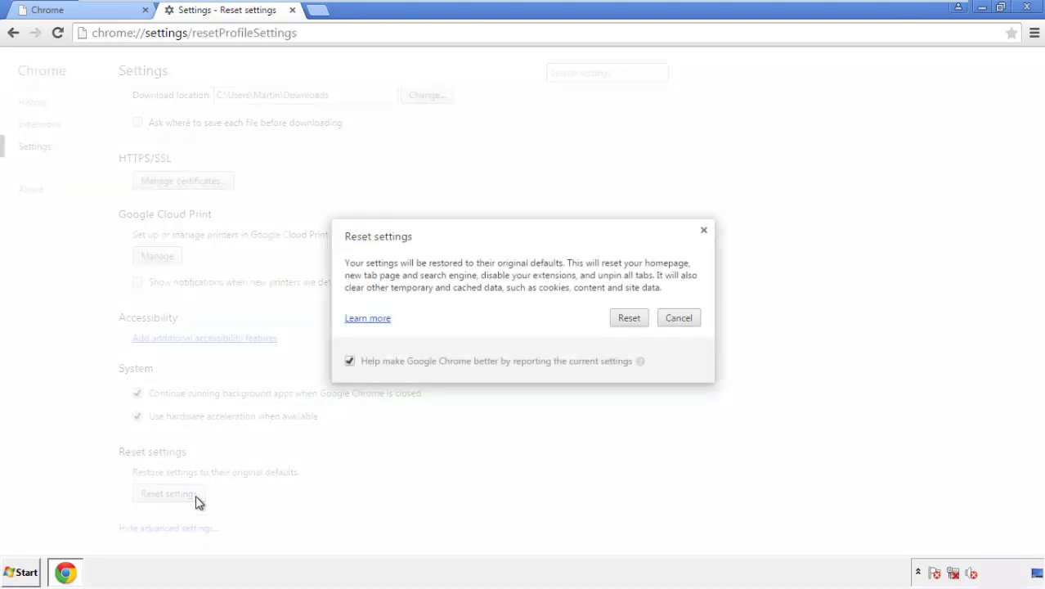
{"action": "left_click", "coordinate": [630, 319]}
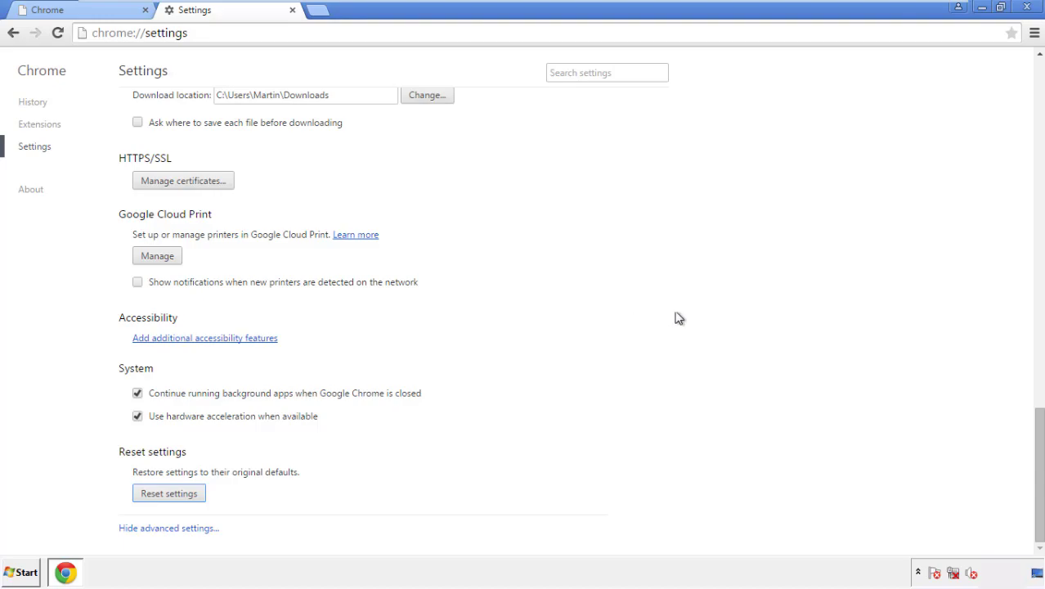
{"action": "left_click", "coordinate": [1026, 6]}
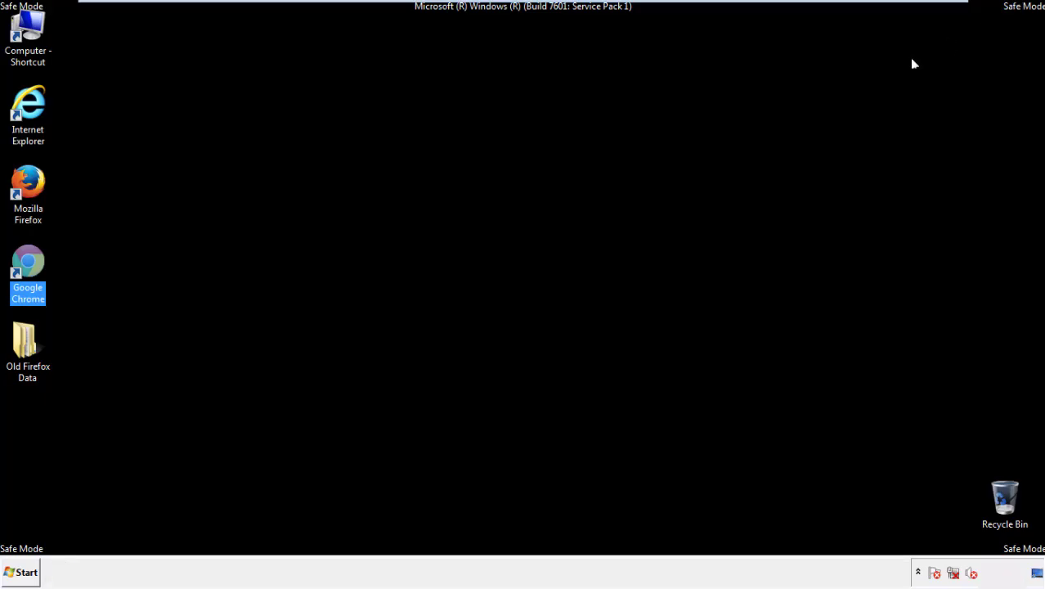
Remove the Search Mine extension in Firefox's Add-ons manager and close Firefox.
{"action": "left_click", "coordinate": [564, 264]}
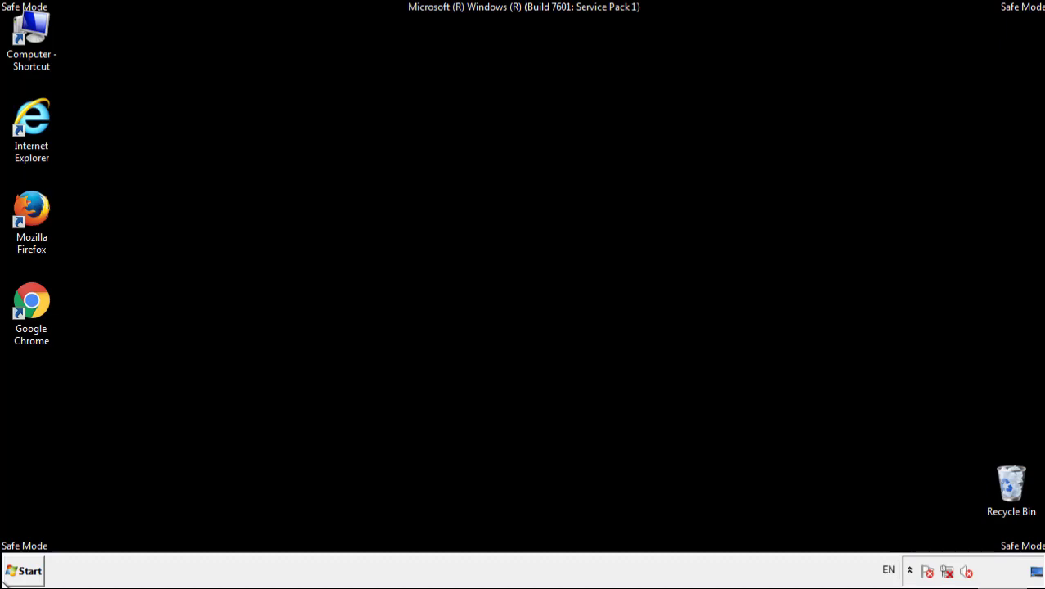
{"action": "double_click", "coordinate": [40, 203]}
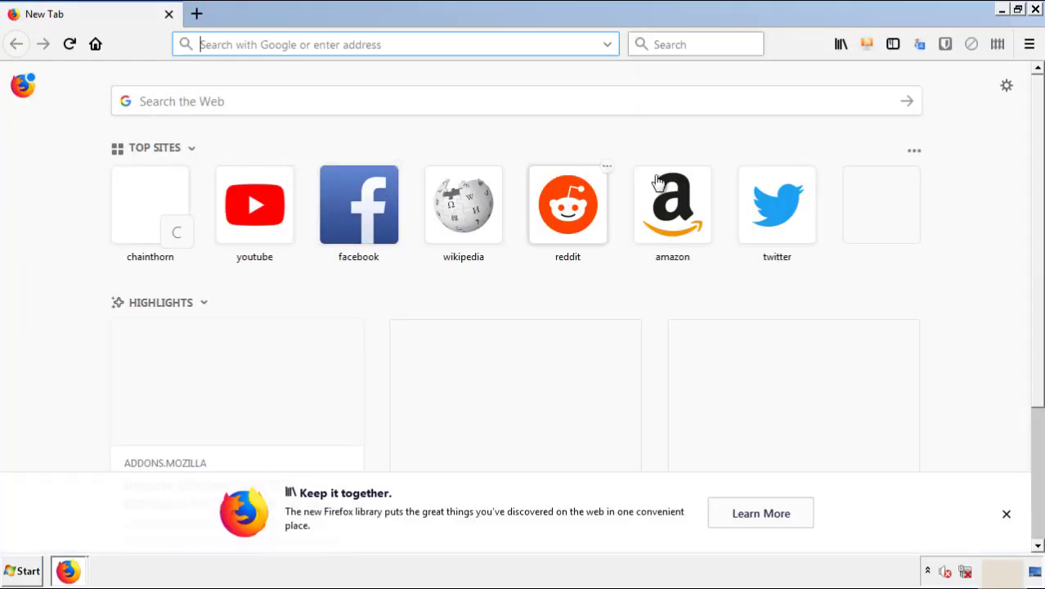
{"action": "left_click", "coordinate": [1029, 44]}
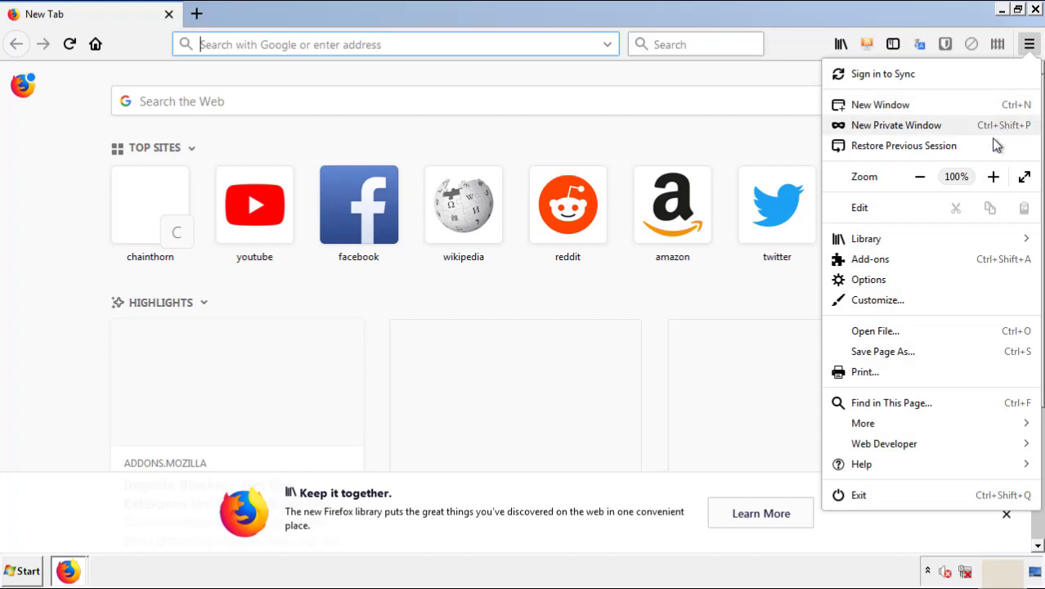
{"action": "left_click", "coordinate": [875, 259]}
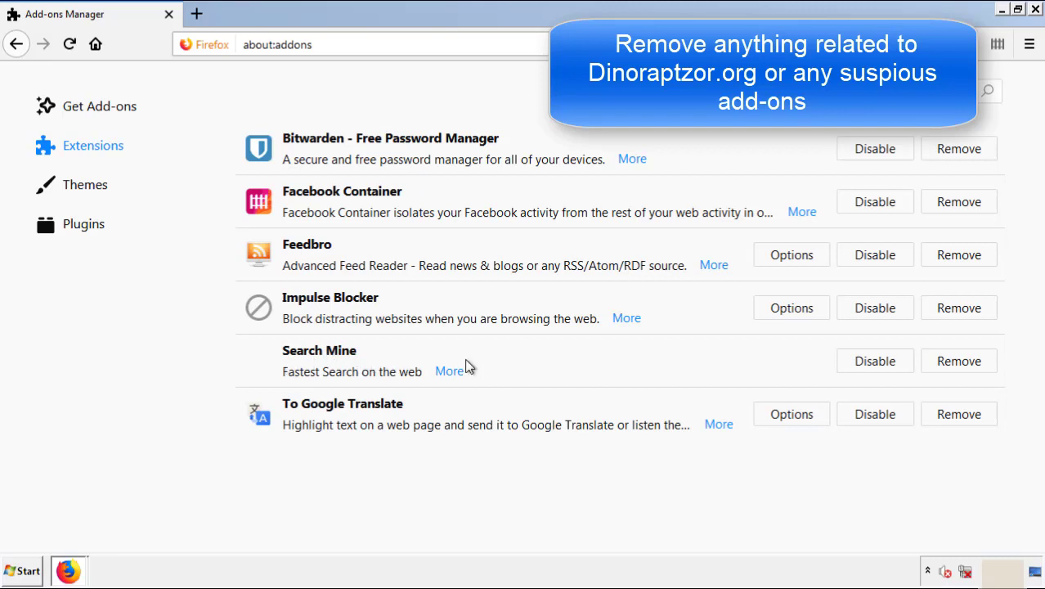
{"action": "left_click", "coordinate": [955, 364]}
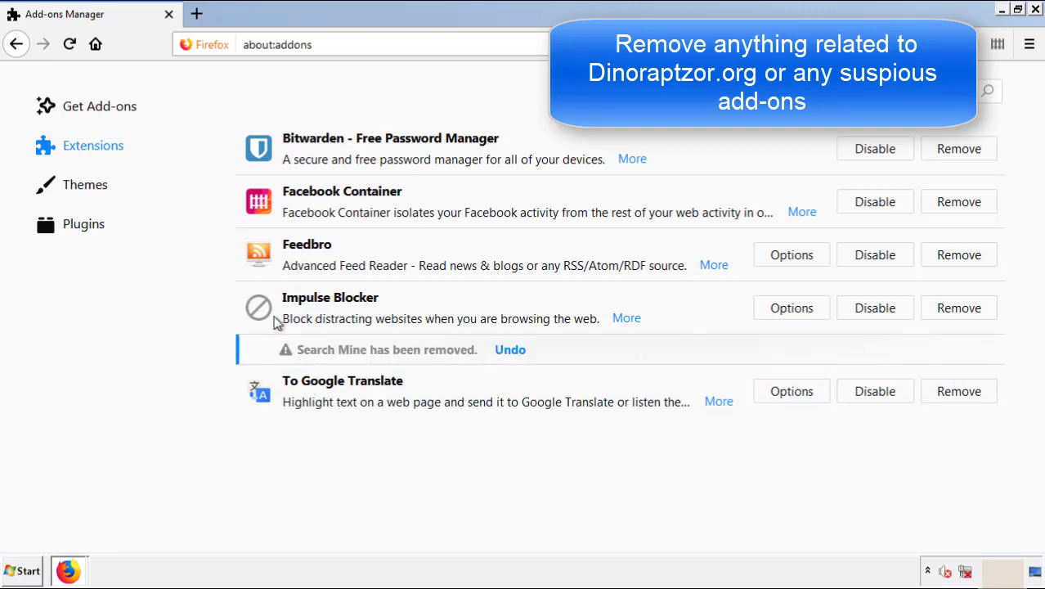
{"action": "left_click", "coordinate": [1036, 9]}
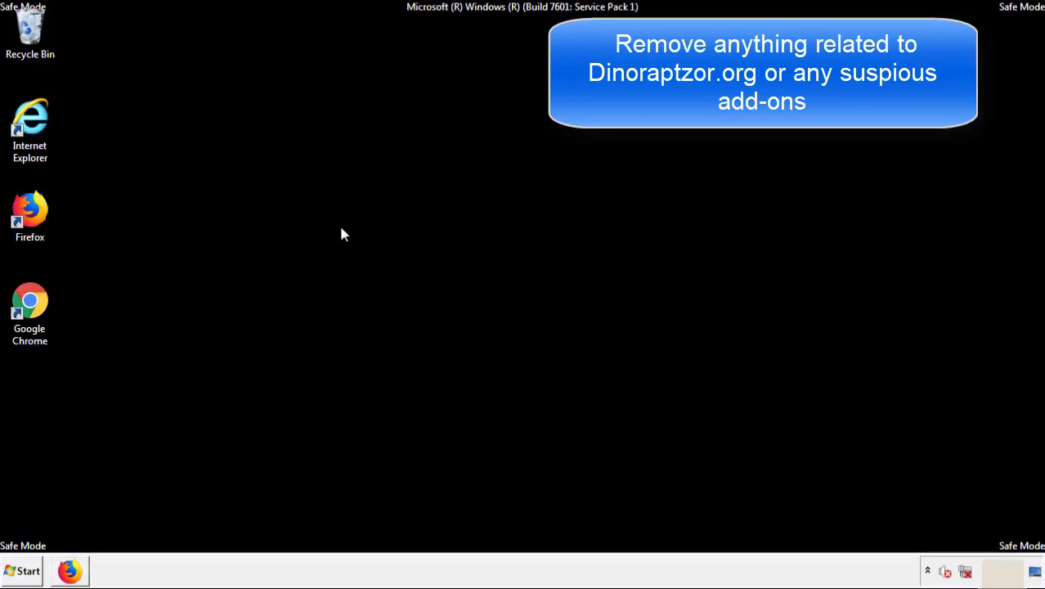
Remove the Search Mine extension from Chrome's Extensions page, close Chrome, and bring up Start.
{"action": "double_click", "coordinate": [29, 315]}
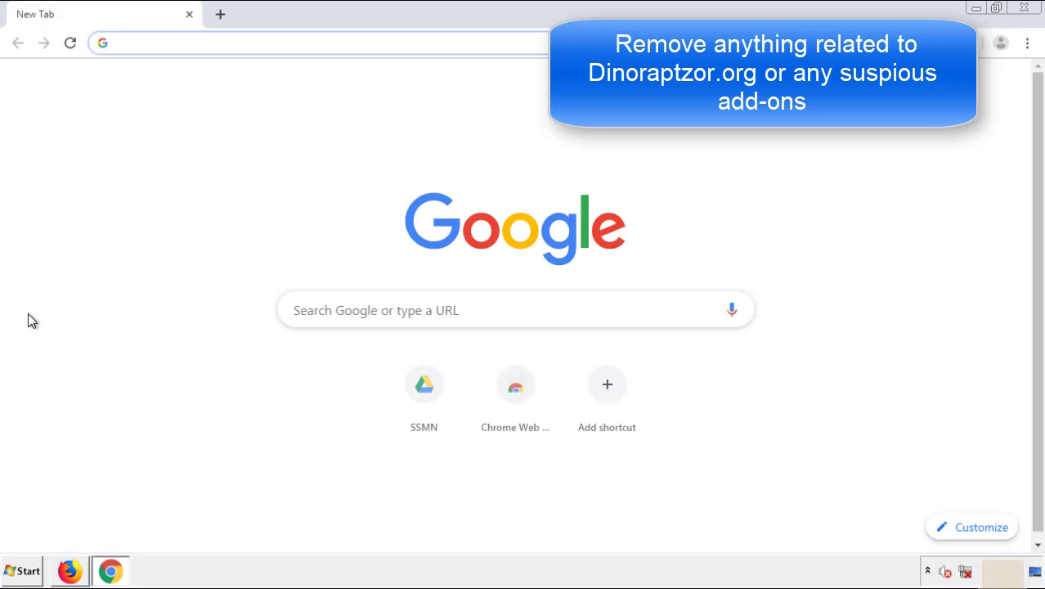
{"action": "left_click", "coordinate": [1026, 43]}
{"action": "mouse_move", "coordinate": [938, 286]}
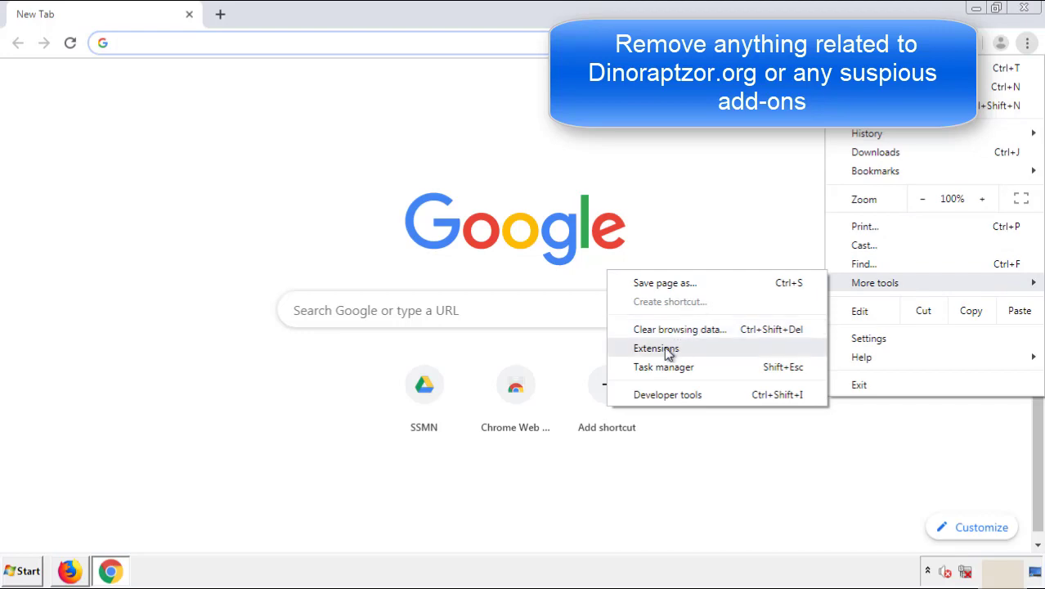
{"action": "left_click", "coordinate": [664, 347]}
{"action": "scroll", "coordinate": [295, 273], "scroll_direction": "down", "scroll_amount": 5}
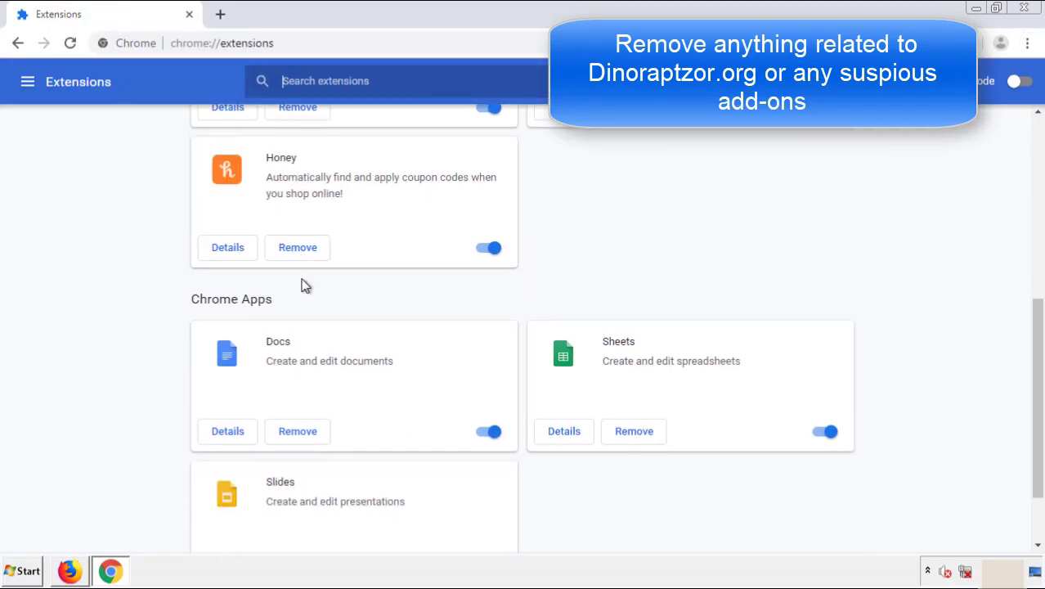
{"action": "scroll", "coordinate": [409, 278], "scroll_direction": "up", "scroll_amount": 5}
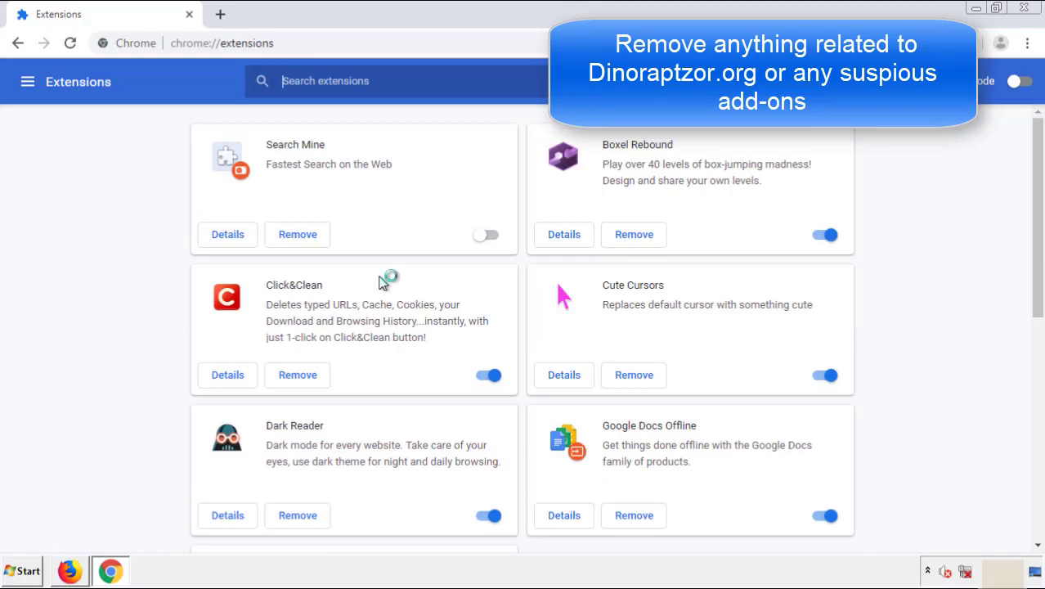
{"action": "left_click", "coordinate": [296, 235]}
{"action": "left_click", "coordinate": [587, 131]}
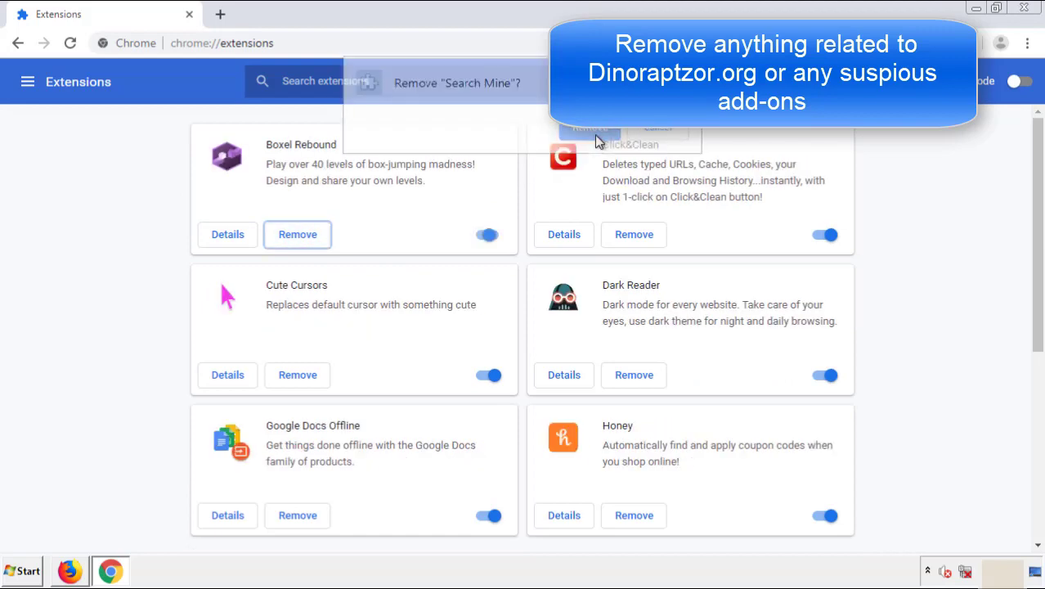
{"action": "left_click", "coordinate": [1033, 12]}
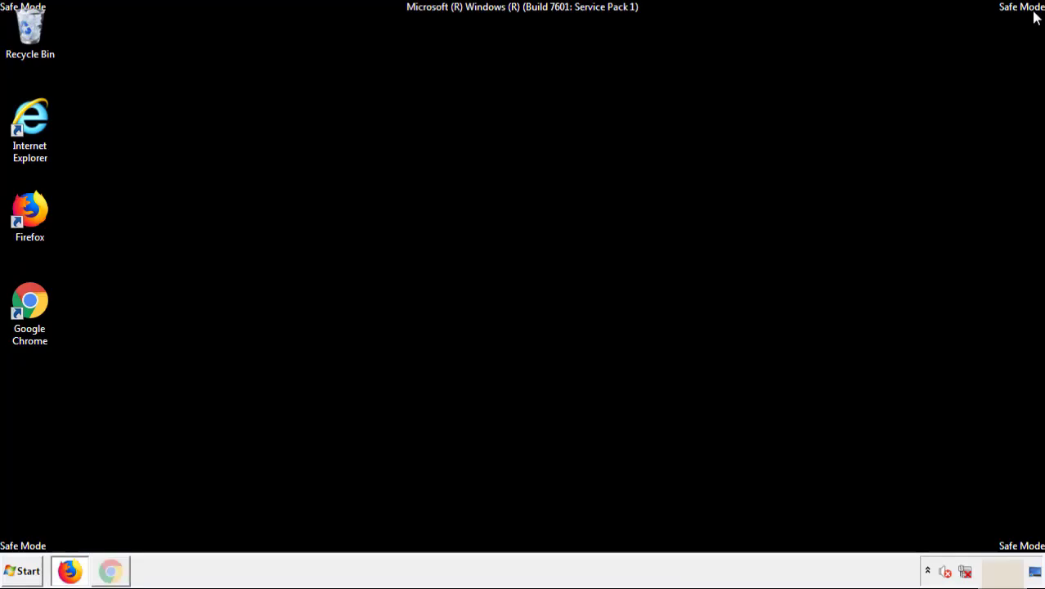
{"action": "left_click", "coordinate": [25, 571]}
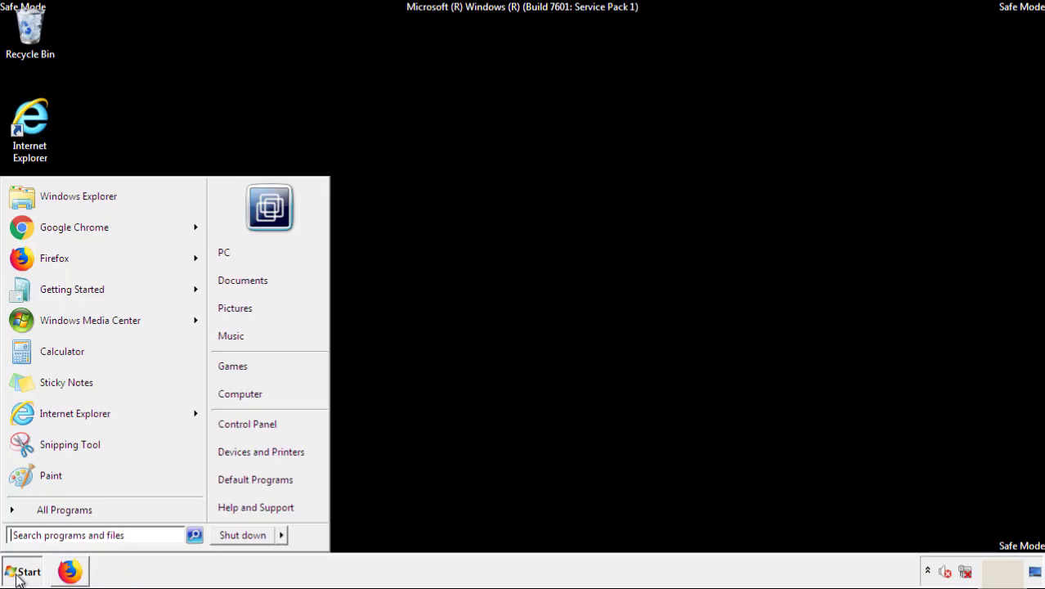